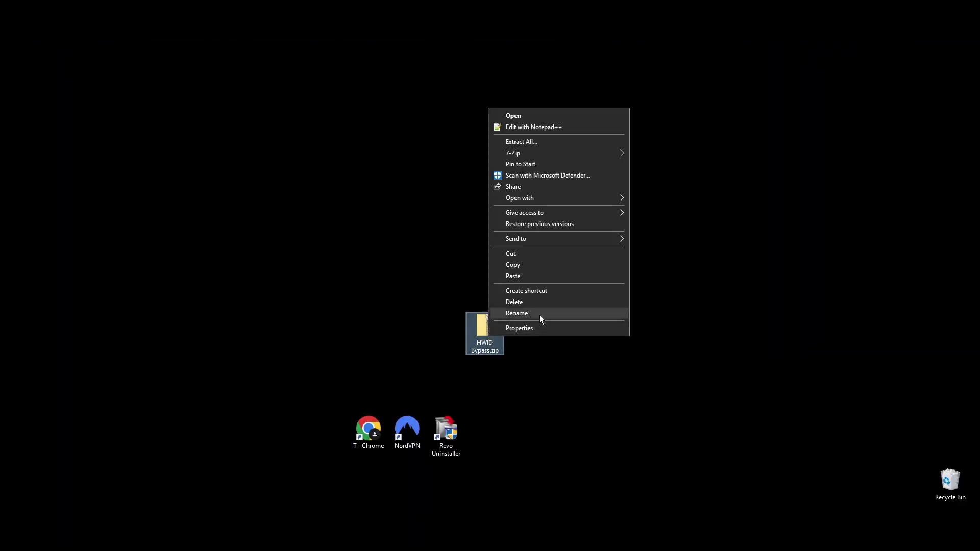
Extract HWID Bypass.zip with 7-Zip into its own HWID Bypass folder on the desktop, entering the archive password.
mouse_move(589, 153)
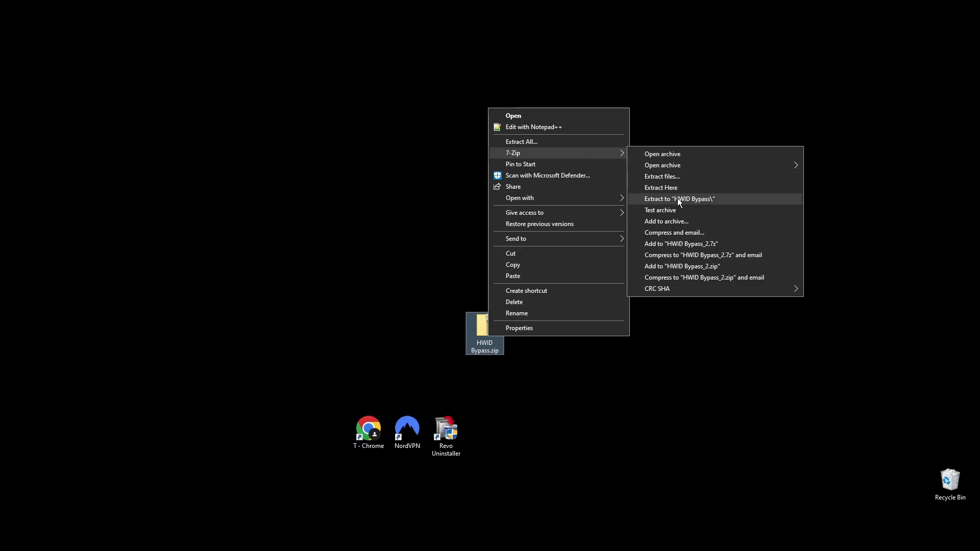
click(704, 199)
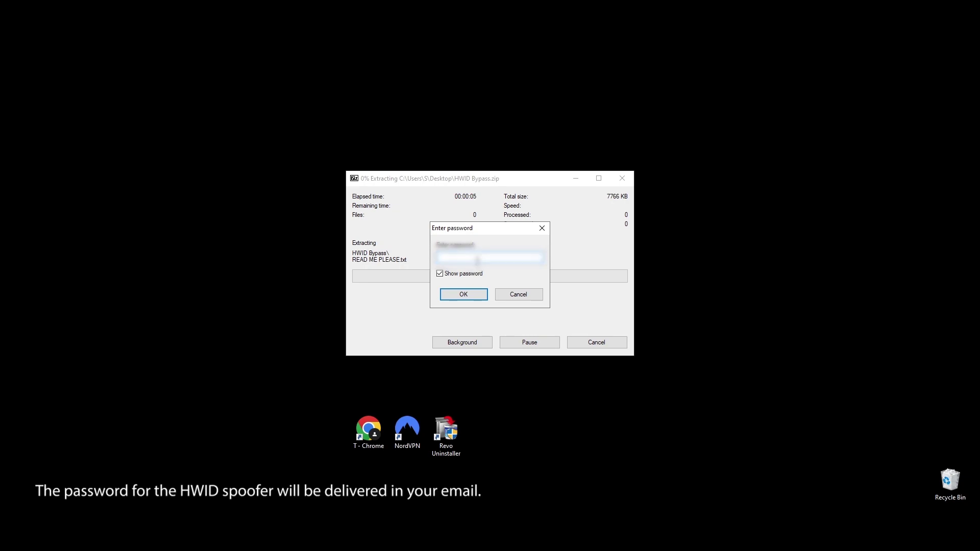
text(************)
key(Return)
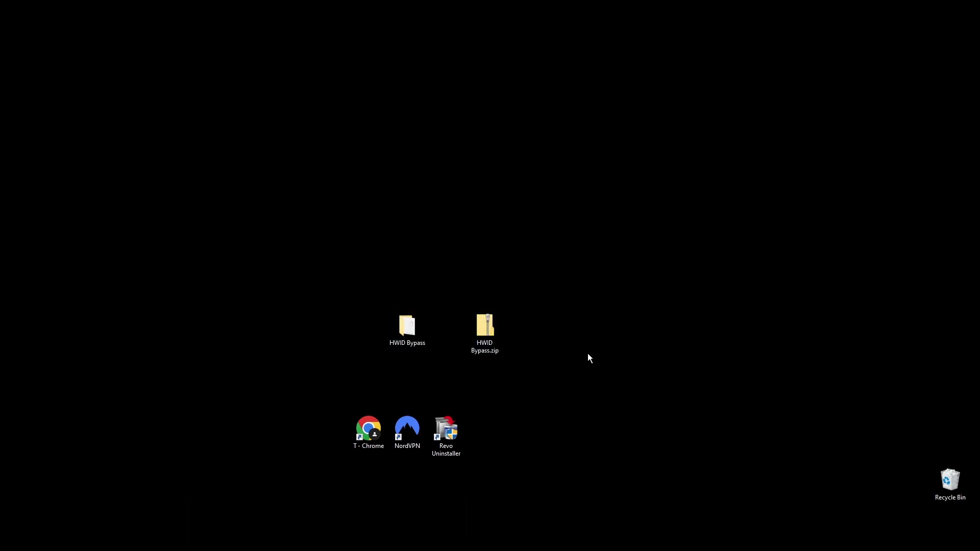
Copy the extracted HWID Bypass folder to the root of Local Disk (C:) and open the copy there.
double_click(420, 322)
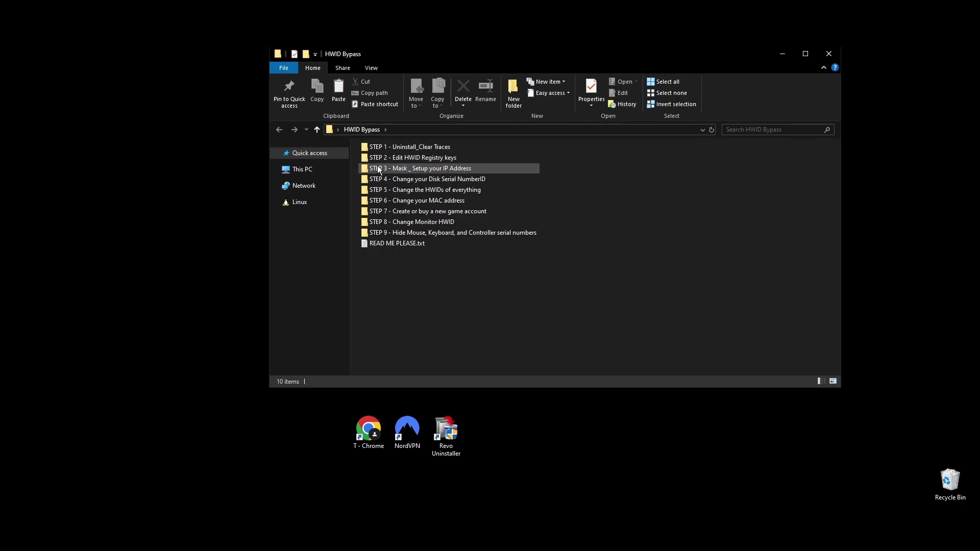
click(828, 54)
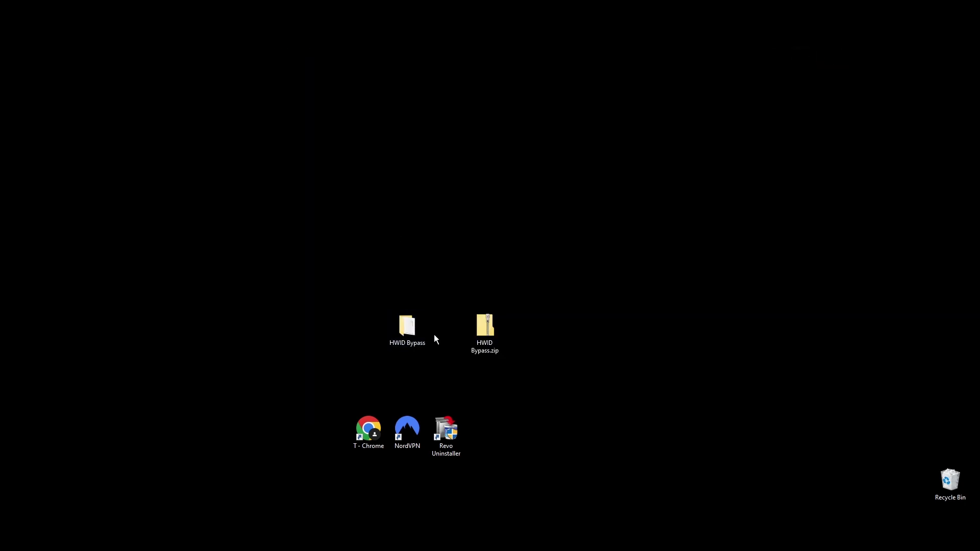
key(super+e)
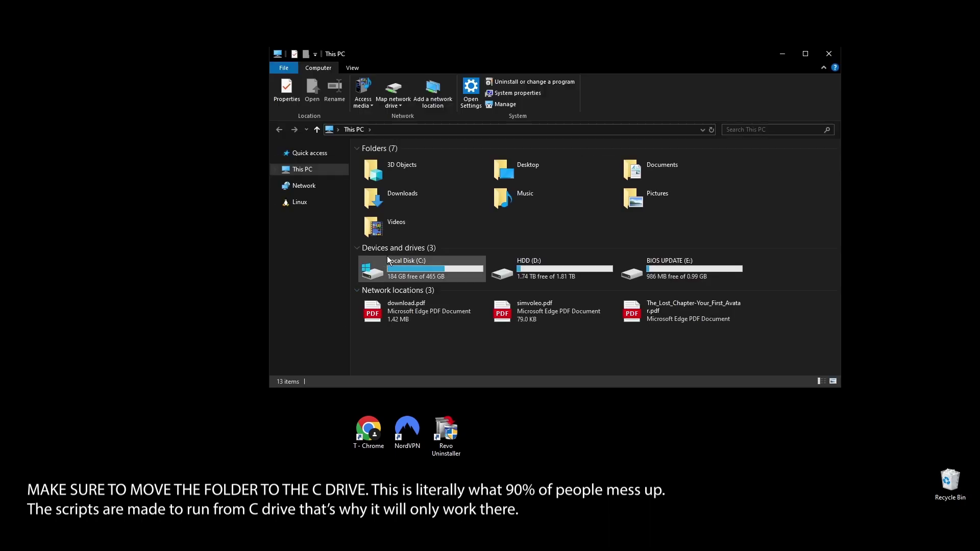
double_click(397, 266)
key(ctrl+v)
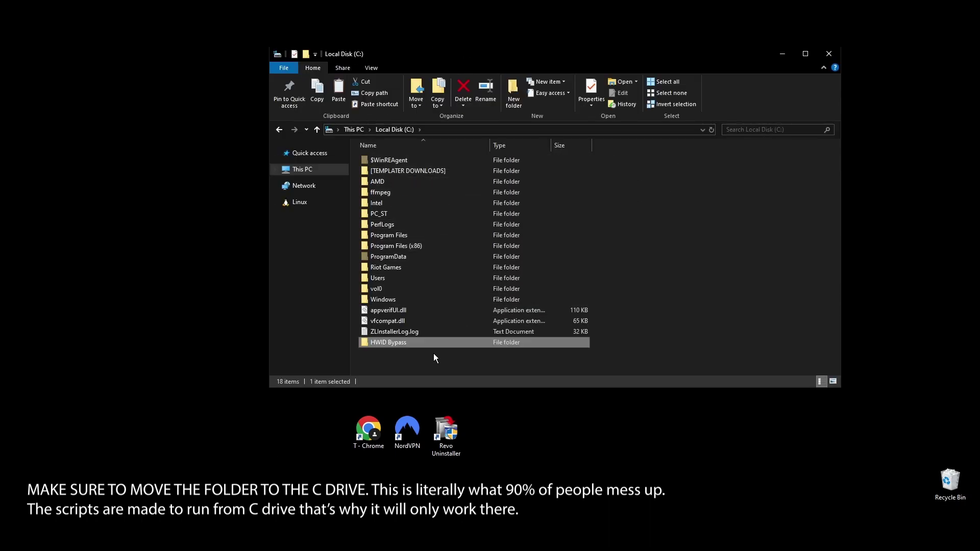
double_click(386, 343)
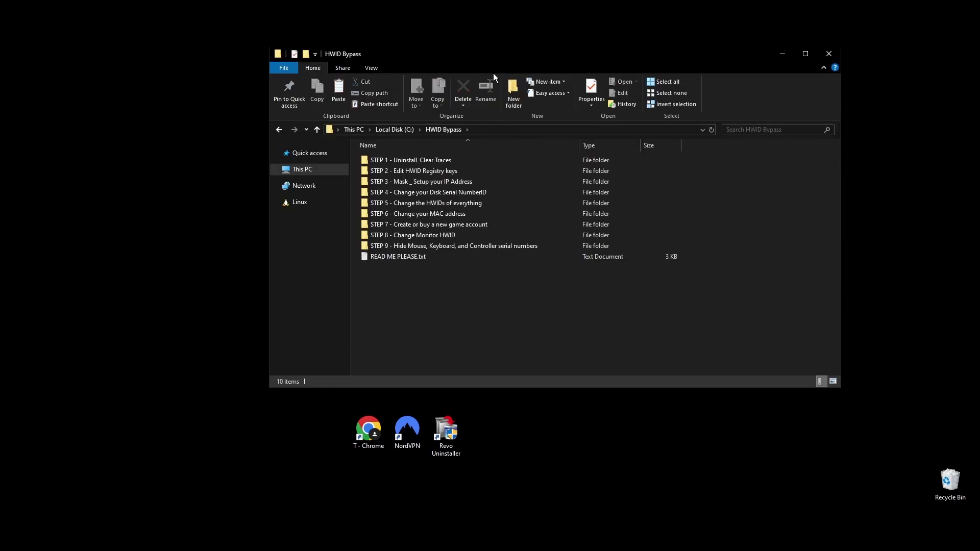
Delete HWID Bypass.zip and the extracted HWID Bypass folder from the desktop.
drag(491, 56, 718, 118)
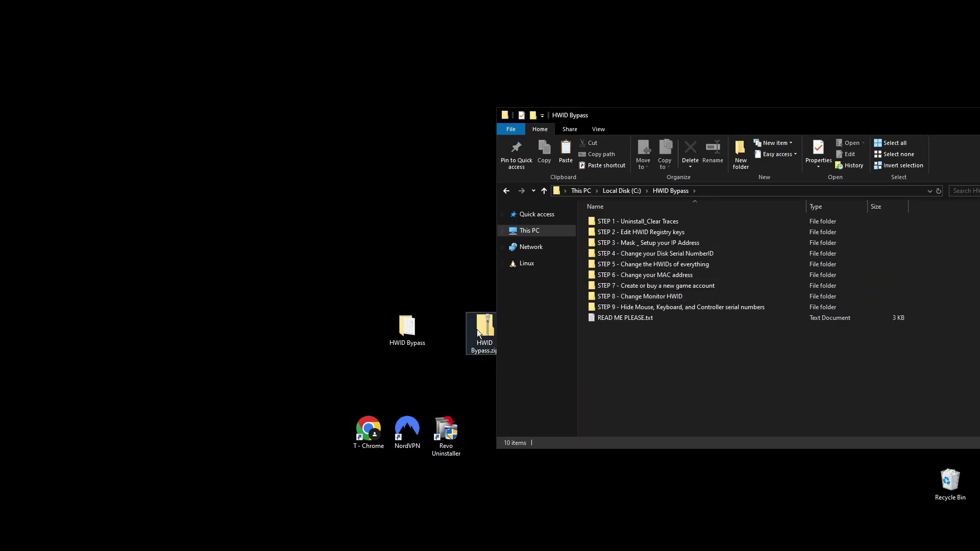
drag(477, 330, 359, 330)
drag(279, 278, 431, 359)
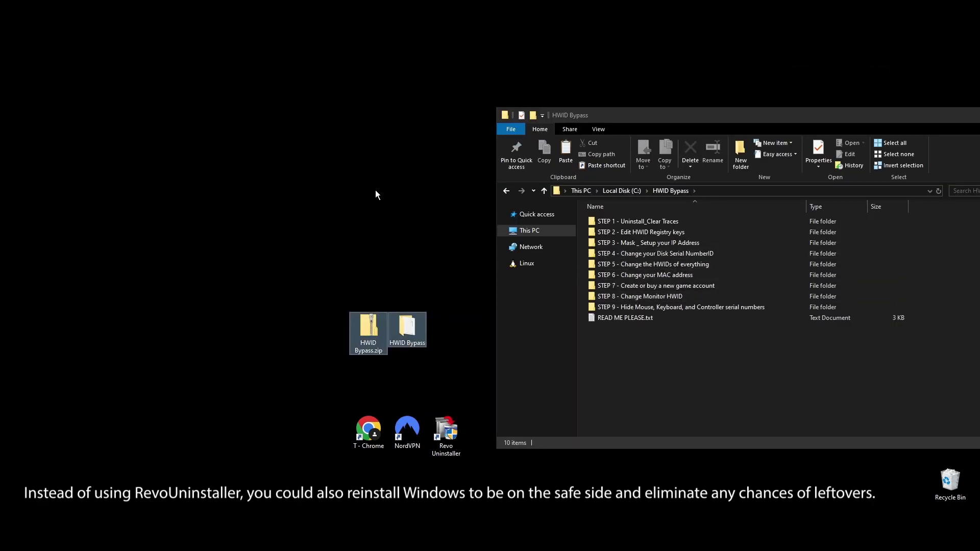
key(Delete)
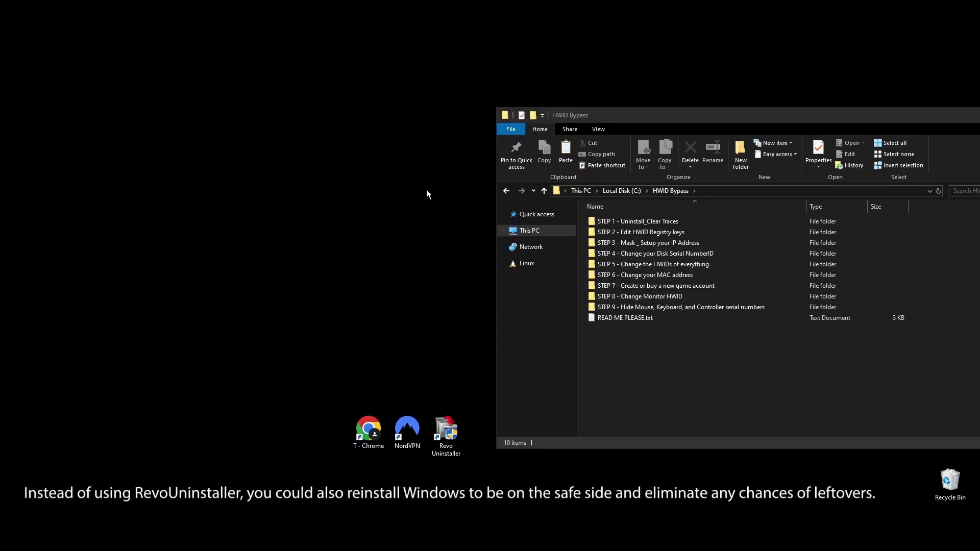
Open the STEP 1 - Uninstall_Clear Traces folder and launch Revo Uninstaller.
double_click(665, 223)
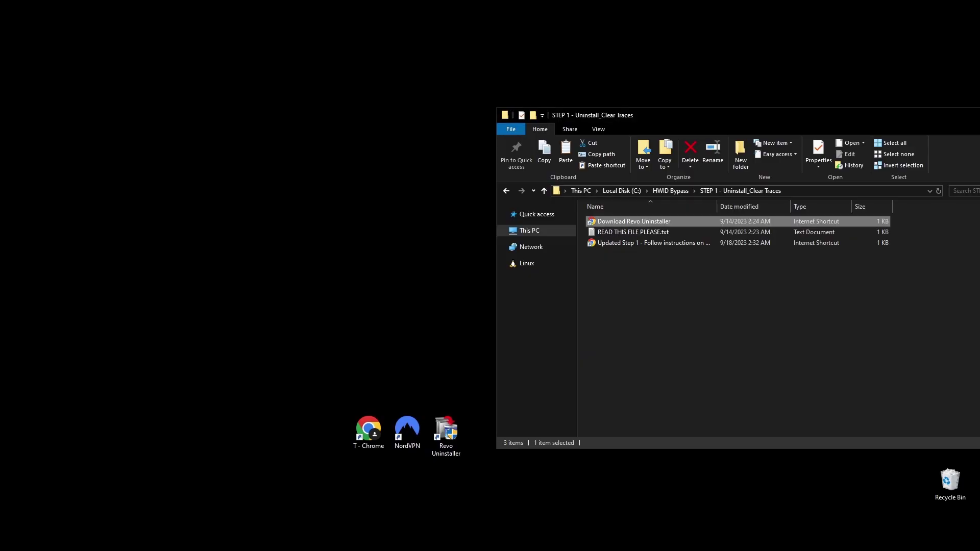
double_click(446, 433)
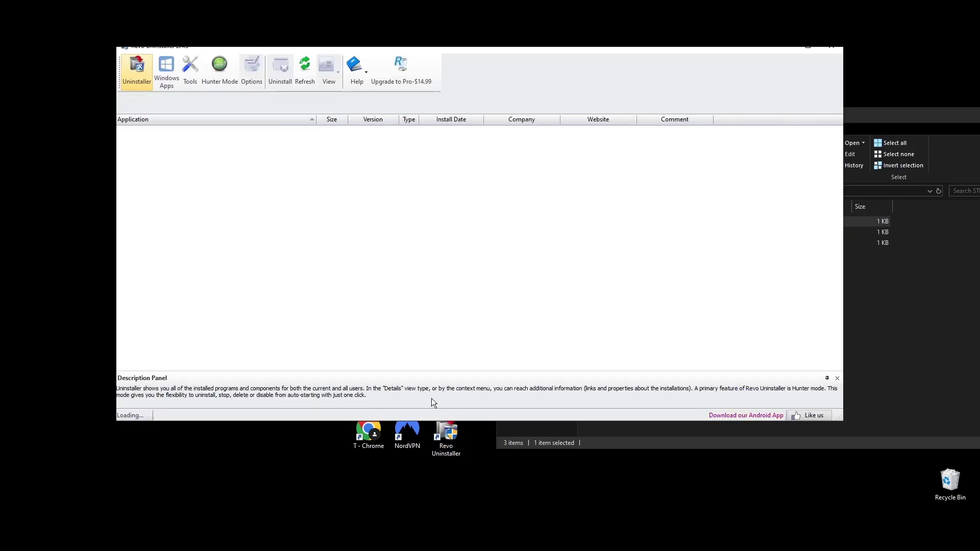
Uninstall Unigine Superposition Benchmark 1.1 without making a system restore point, deleting all its user files as well.
scroll(306, 236, down, 8)
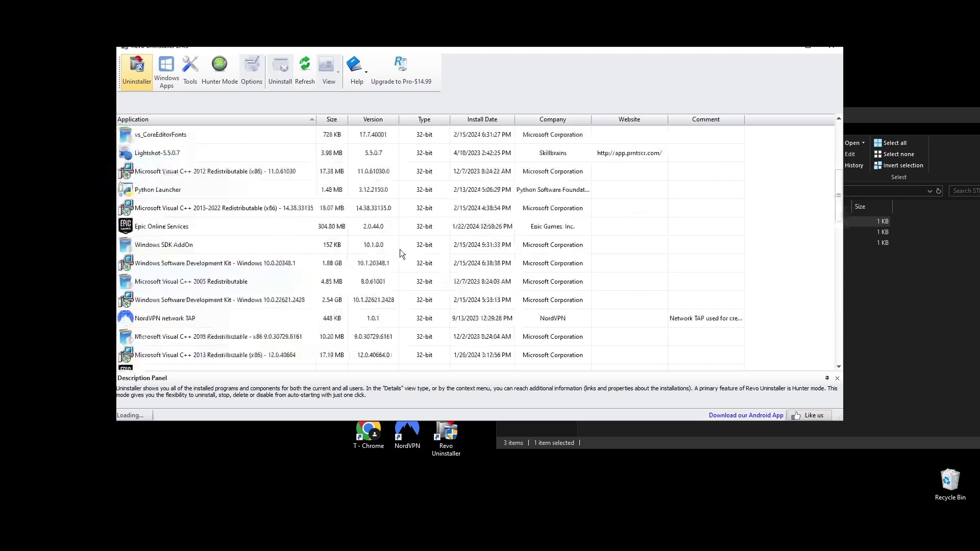
scroll(237, 237, up, 3)
scroll(245, 269, down, 10)
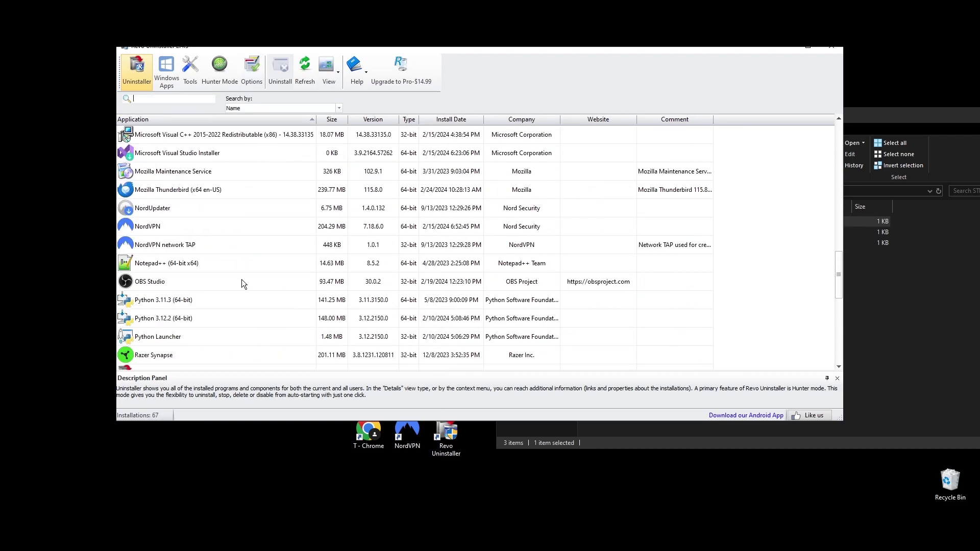
scroll(246, 272, down, 4)
click(174, 208)
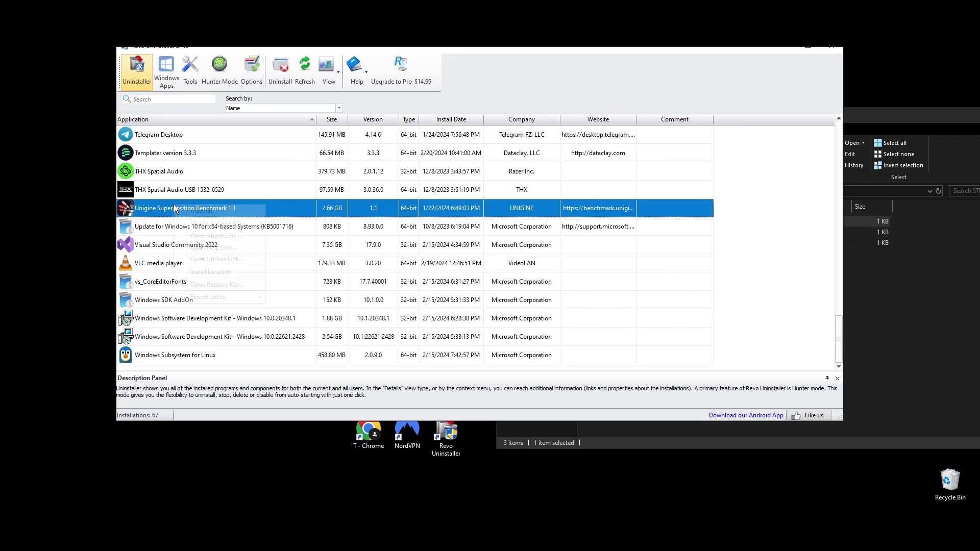
right_click(176, 207)
click(229, 214)
click(353, 291)
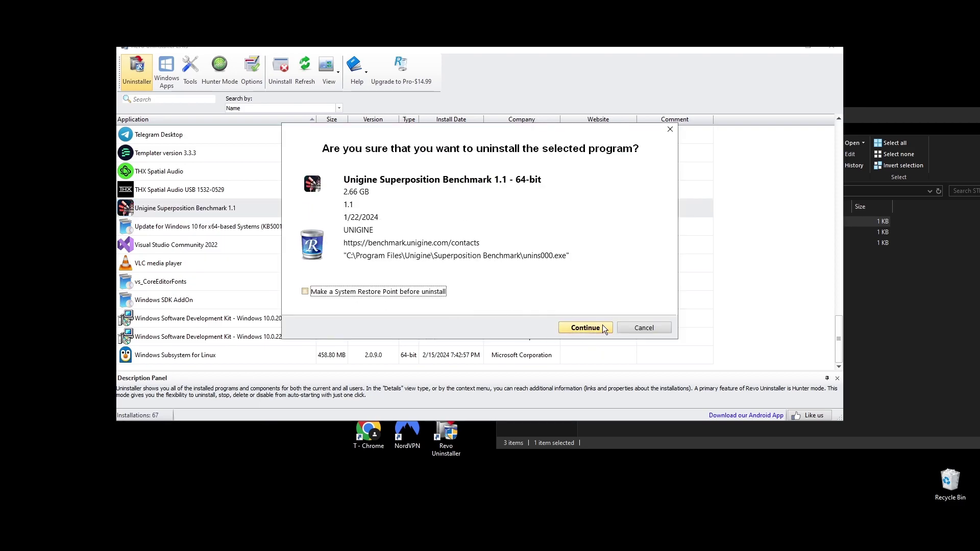
click(602, 327)
click(516, 301)
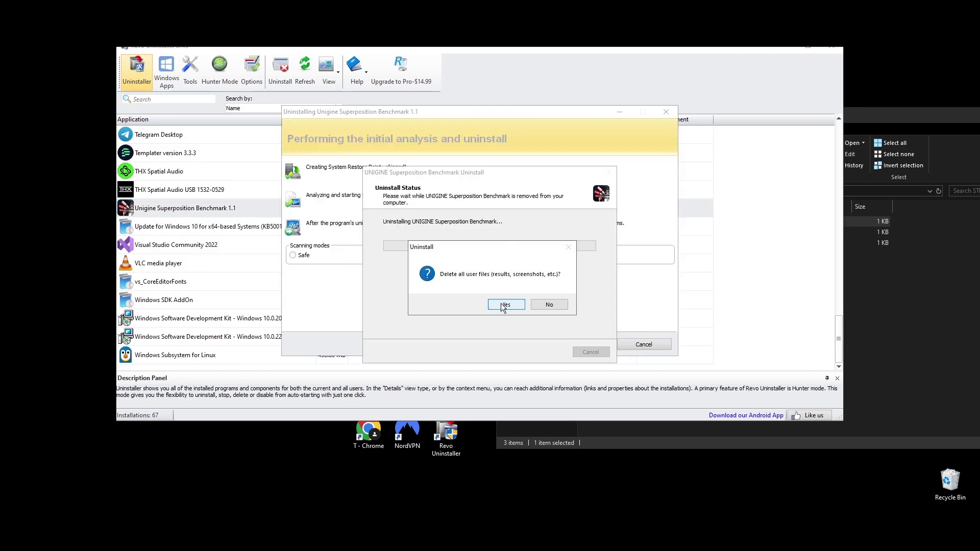
click(503, 304)
click(563, 306)
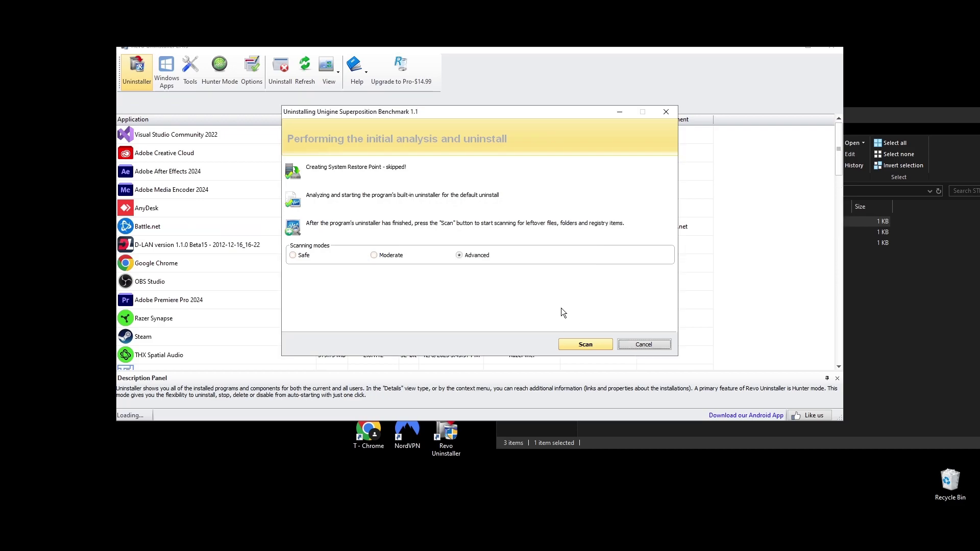
Scan for leftovers in Advanced mode, select all found registry items, finish the uninstall wizard and close Revo Uninstaller.
click(584, 344)
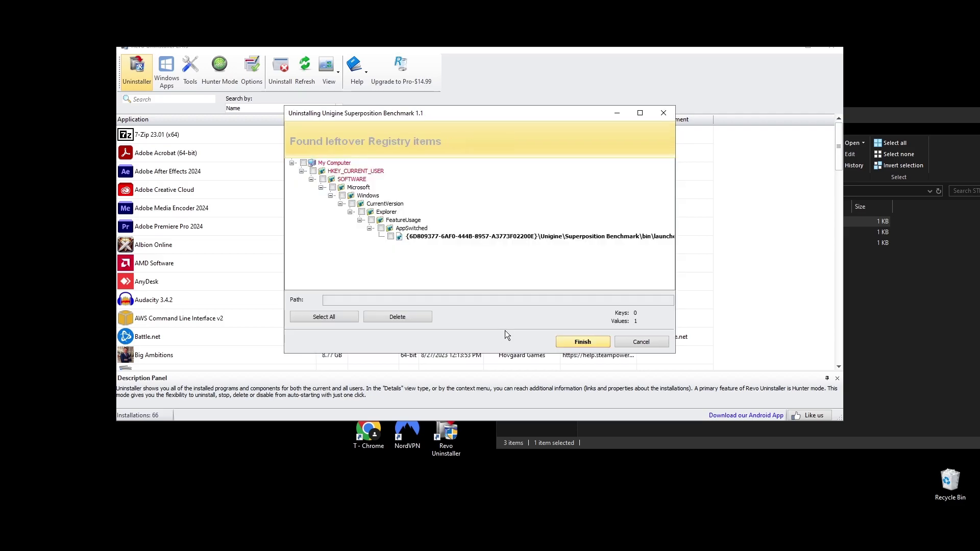
click(325, 317)
click(582, 341)
click(509, 258)
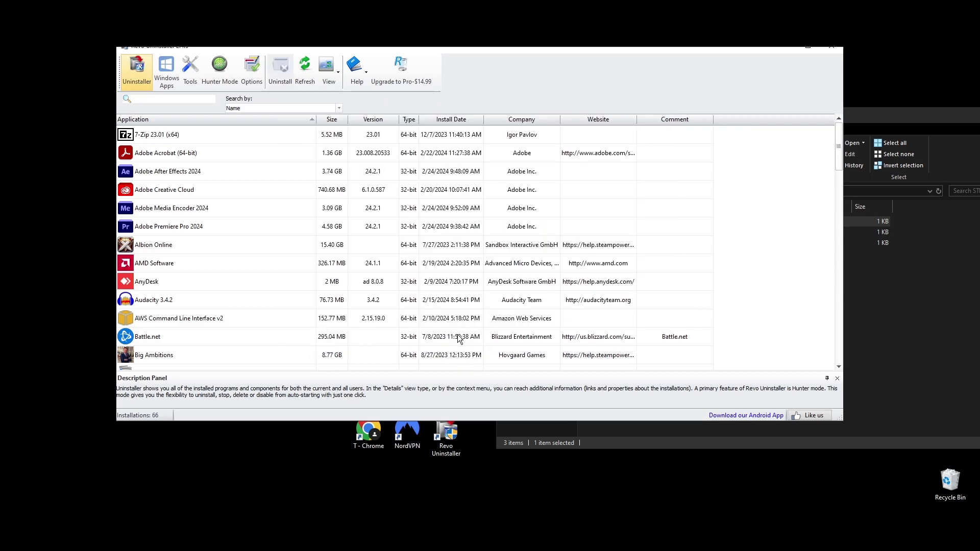
click(831, 49)
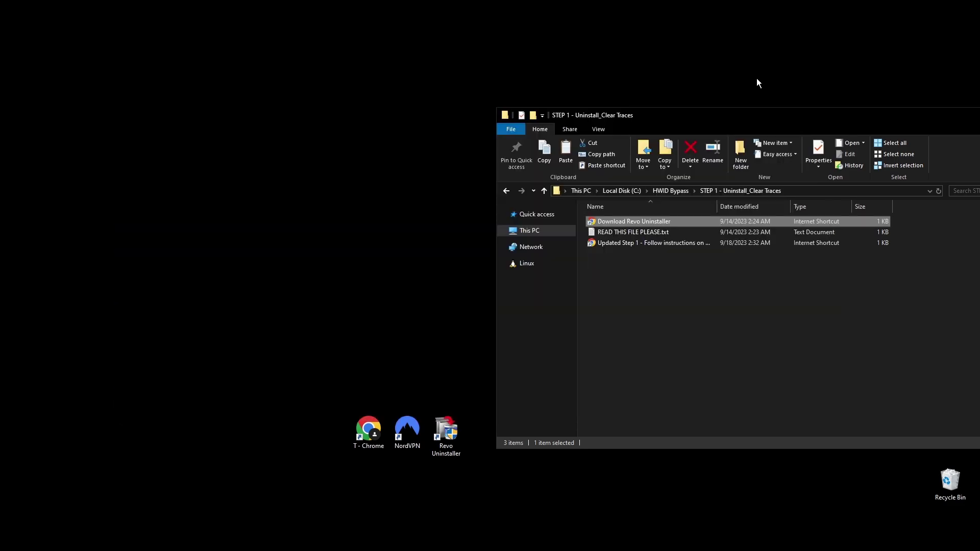
Go back to the HWID Bypass folder, open STEP 2 - Edit HWID Registry keys and launch its Registry Editor shortcut.
click(506, 192)
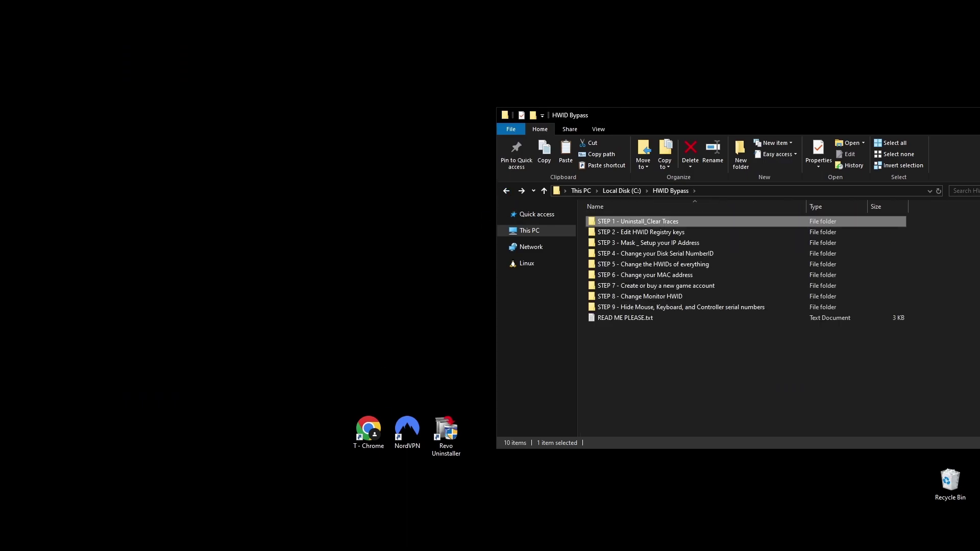
double_click(665, 235)
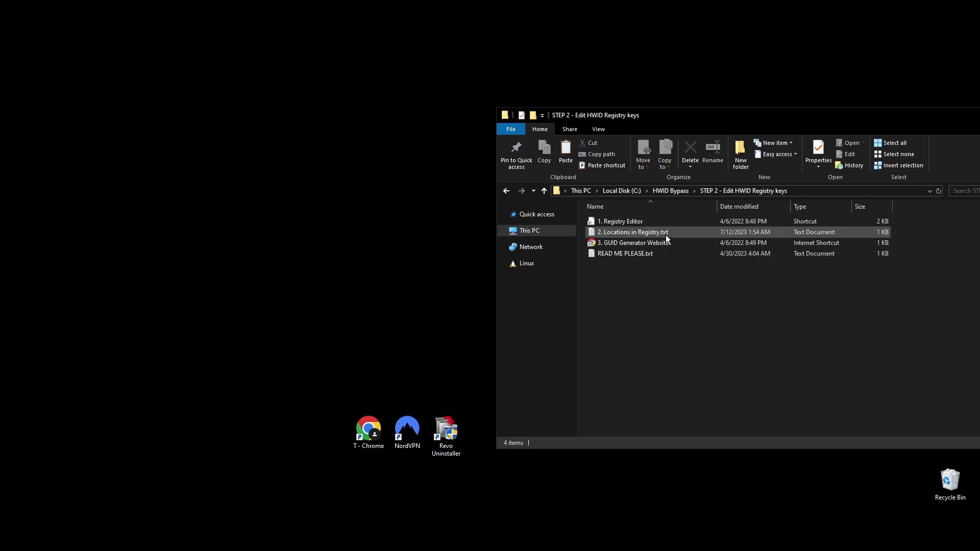
double_click(625, 223)
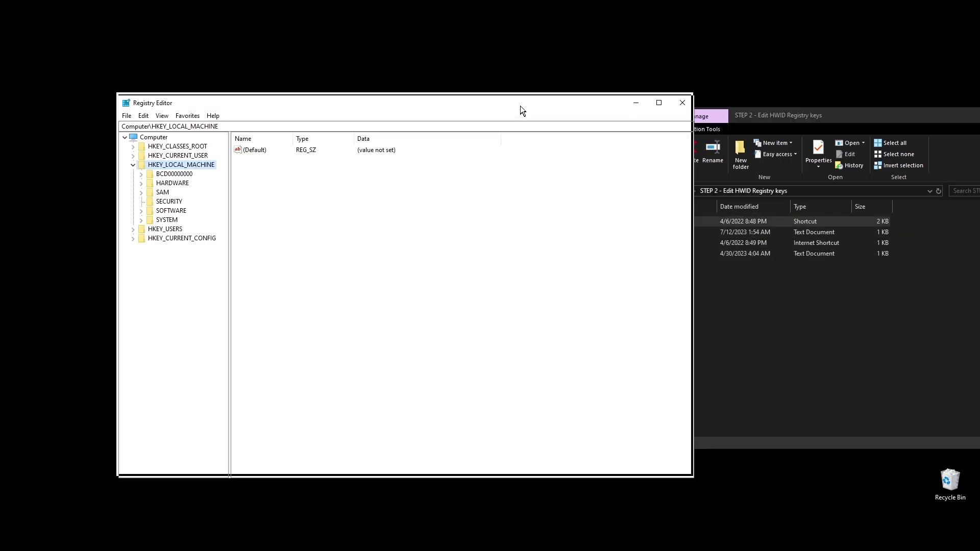
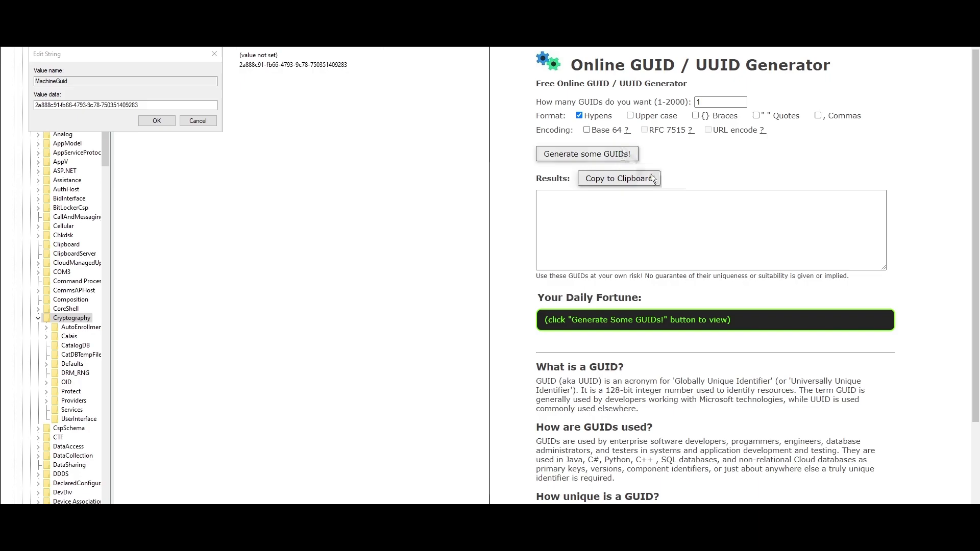
Replace the MachineGuid value data in the Cryptography key with a GUID copied from the online generator and save it.
triple_click(684, 196)
key(ctrl+c)
click(157, 105)
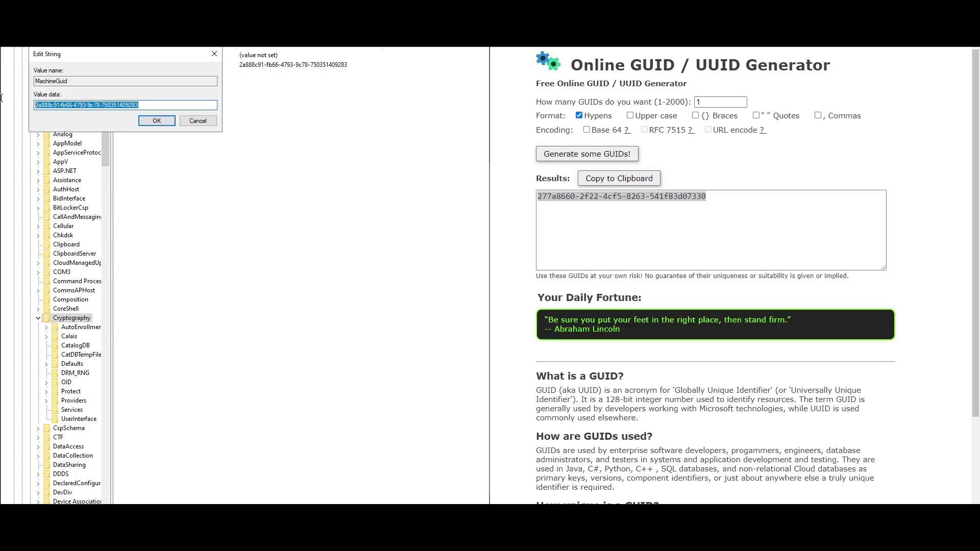
key(ctrl+v)
click(171, 122)
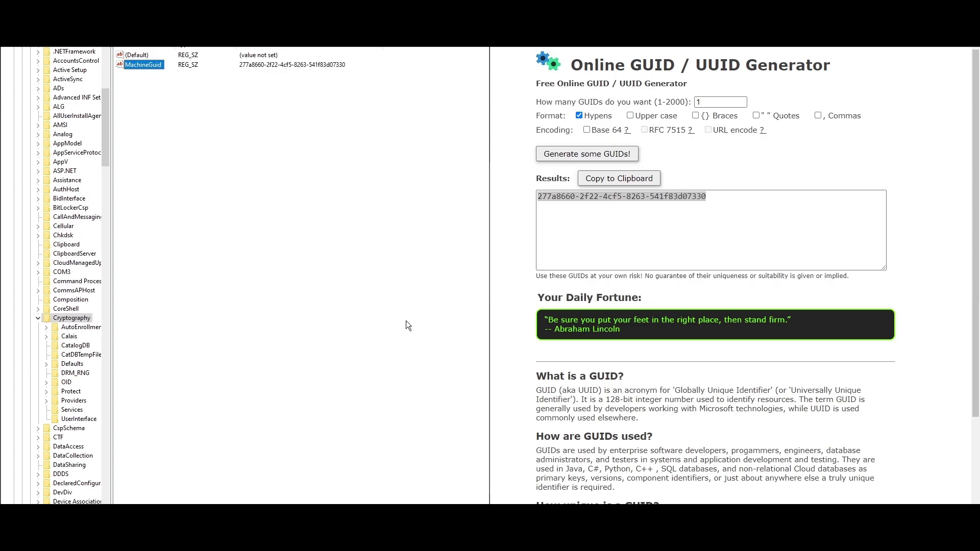
Copy the HKEY_LOCAL_MACHINE\SYSTEM\CurrentControlSet\Control\IDConfigDB\Hardware Profiles\0001 path from 2. Locations in Registry.txt in Notepad and go to that key in Registry Editor.
key(alt+Tab)
click(436, 211)
drag(437, 211, 40, 211)
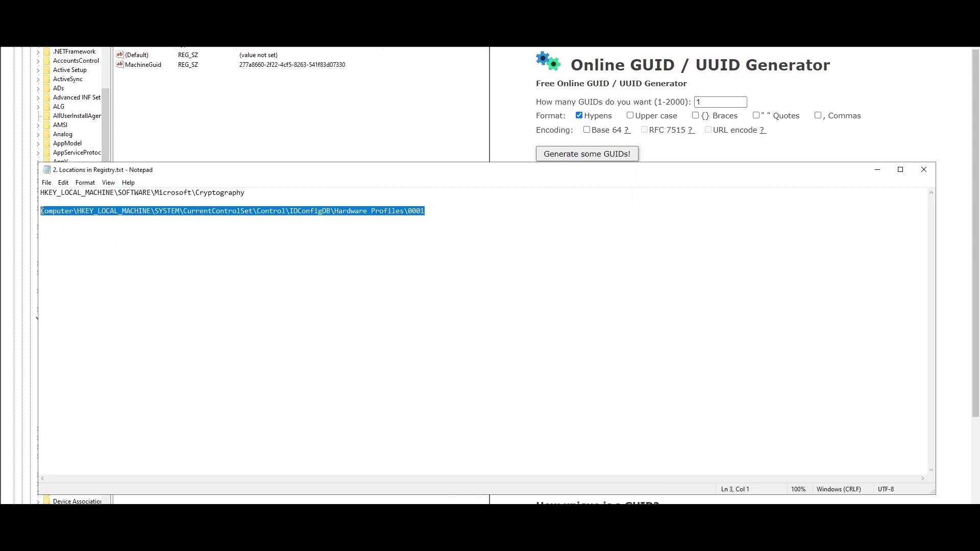
key(alt+Tab)
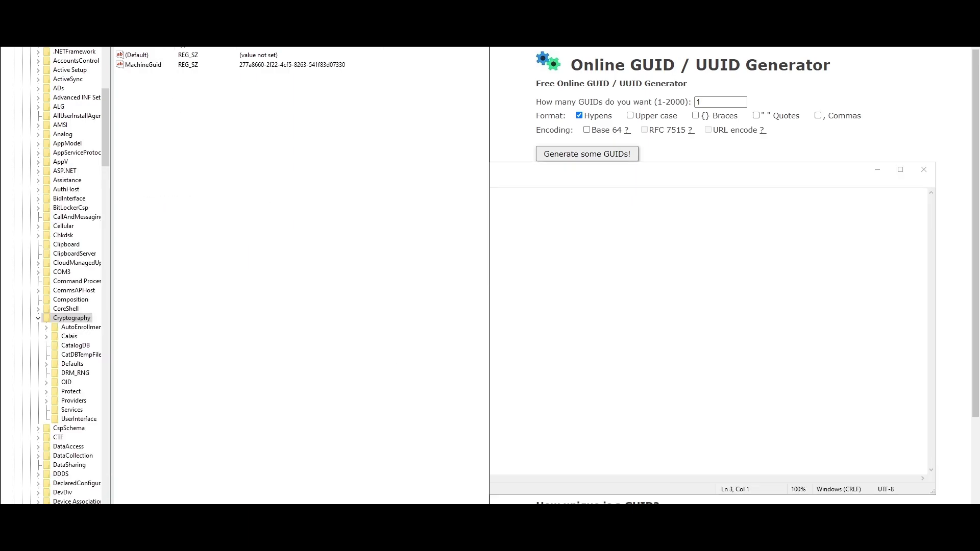
key(ctrl+v)
key(Return)
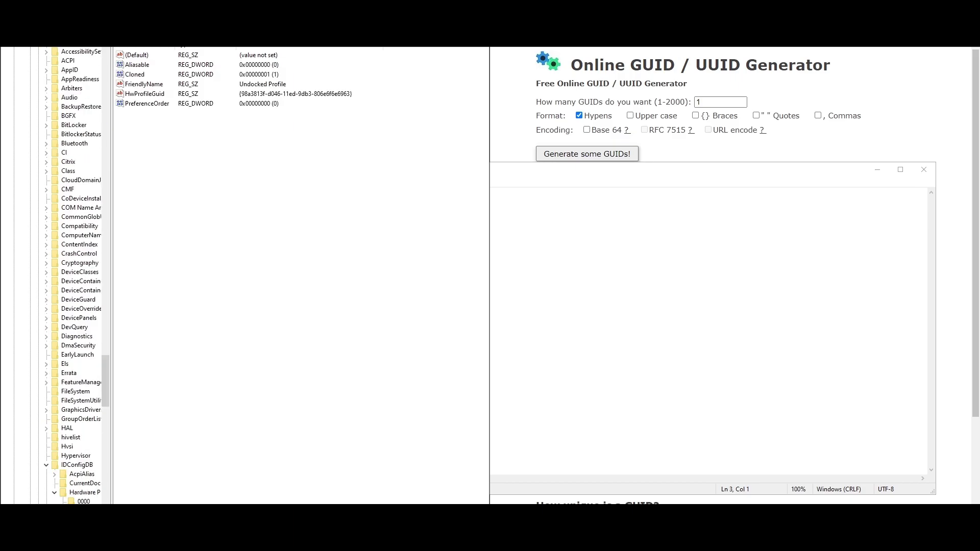
Generate a new GUID online and replace the whole HwProfileGuid value data, including its braces, with it.
double_click(155, 93)
click(675, 151)
click(621, 152)
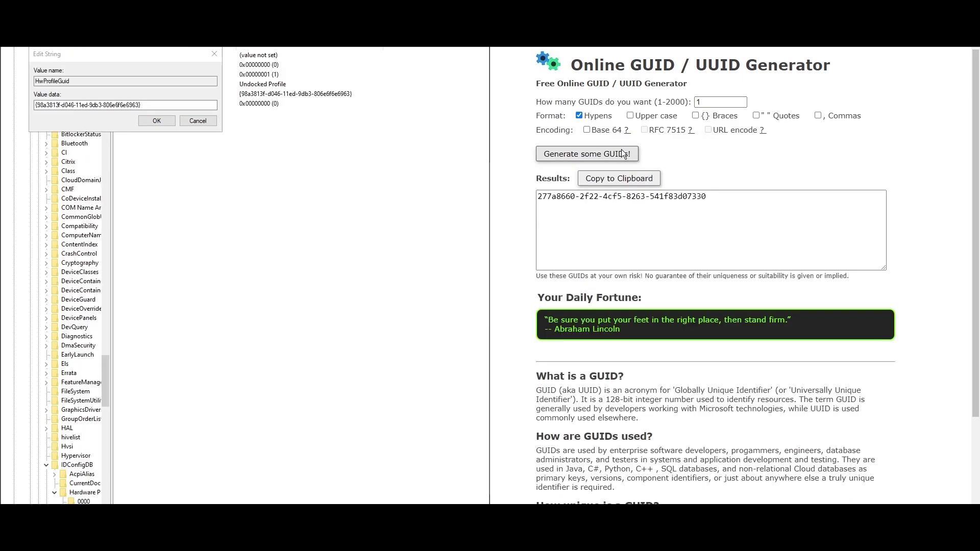
drag(708, 197, 338, 136)
key(ctrl+c)
drag(160, 105, 24, 114)
key(ctrl+v)
click(155, 122)
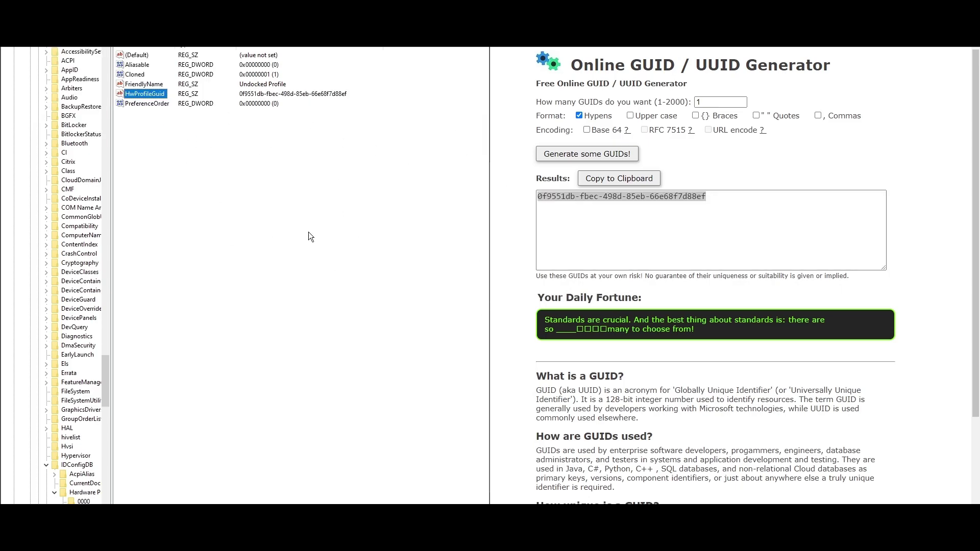
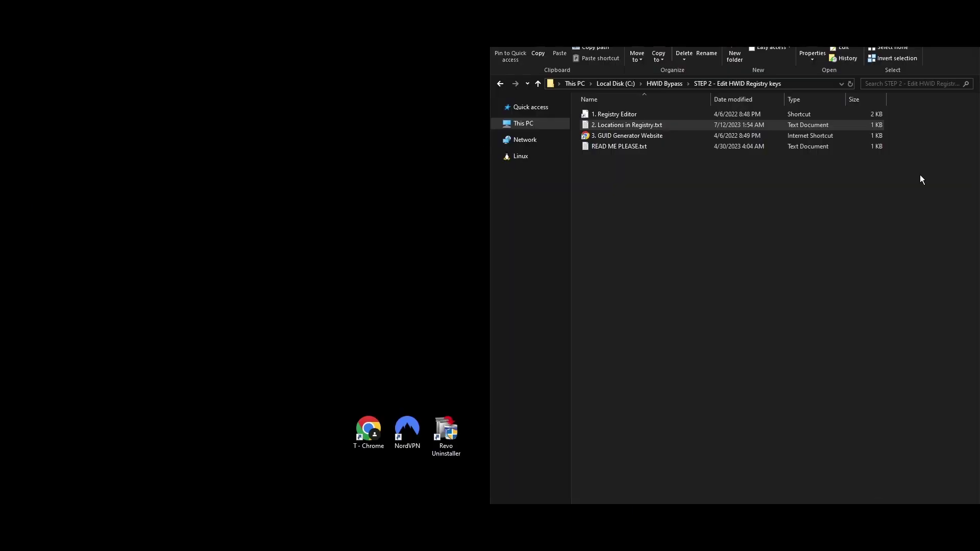
Go to the STEP 3 - Mask _ Setup your IP Address folder, open the 1. Download NordVPN link and reject the site's cookies.
click(500, 84)
double_click(636, 135)
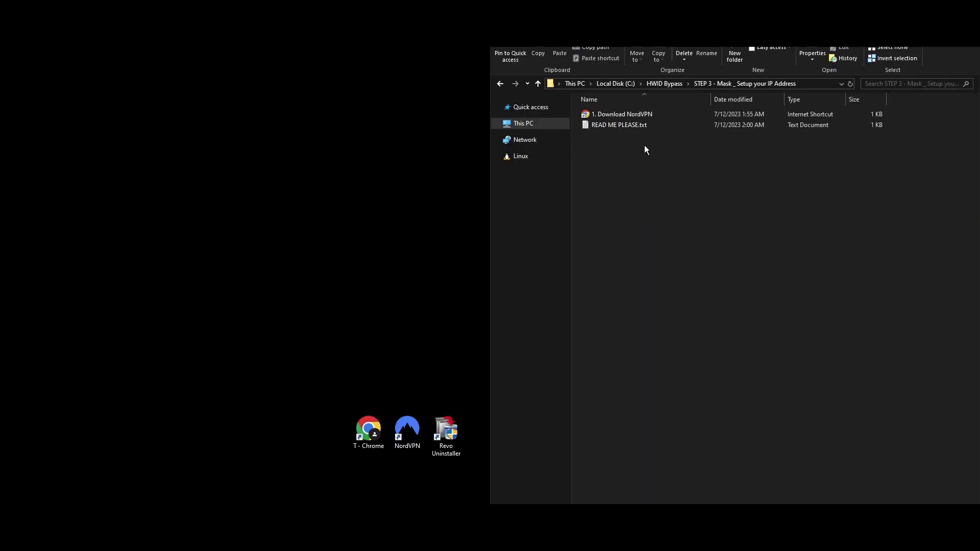
double_click(623, 112)
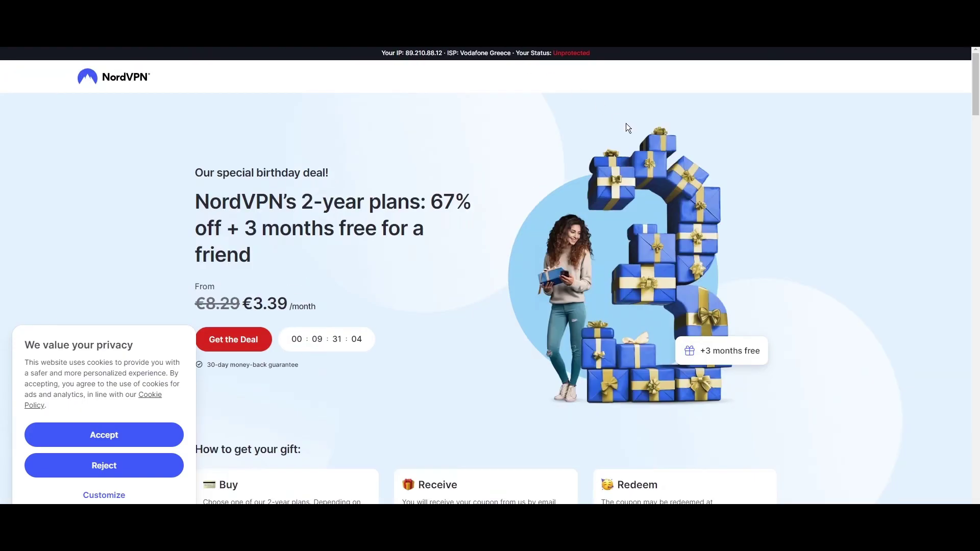
click(77, 471)
scroll(523, 312, down, 3)
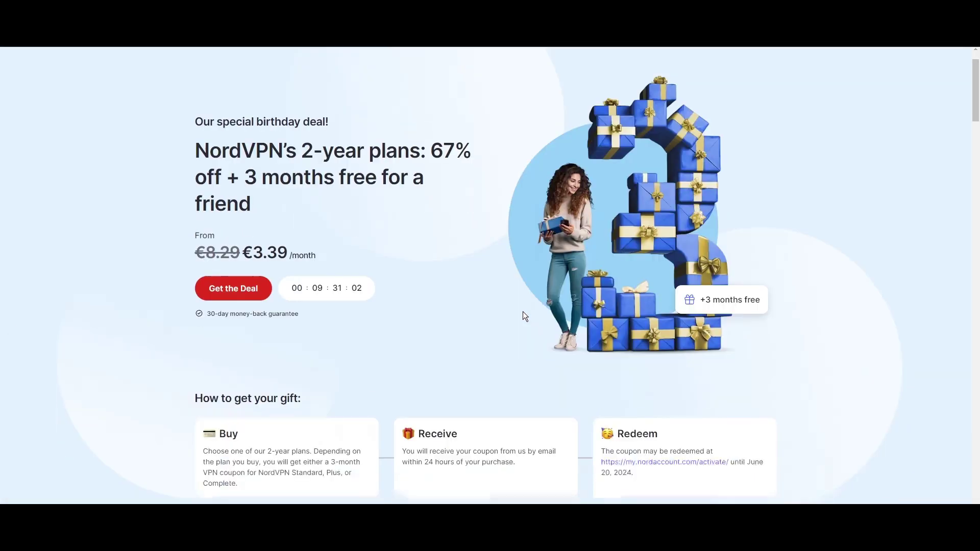
scroll(529, 313, up, 4)
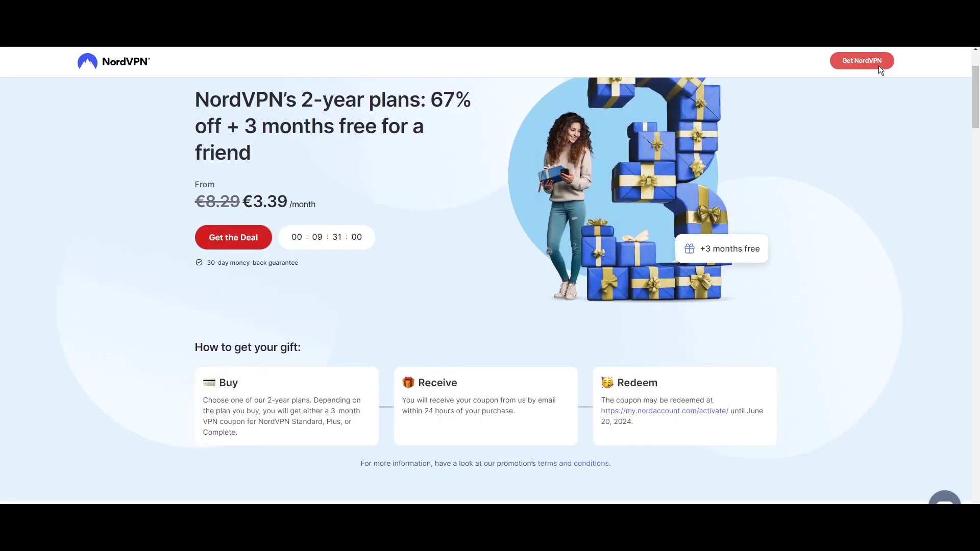
Open NordVPN's pricing page and compare the features of the 2-year Standard, Plus and Complete plans.
click(877, 62)
scroll(258, 190, down, 5)
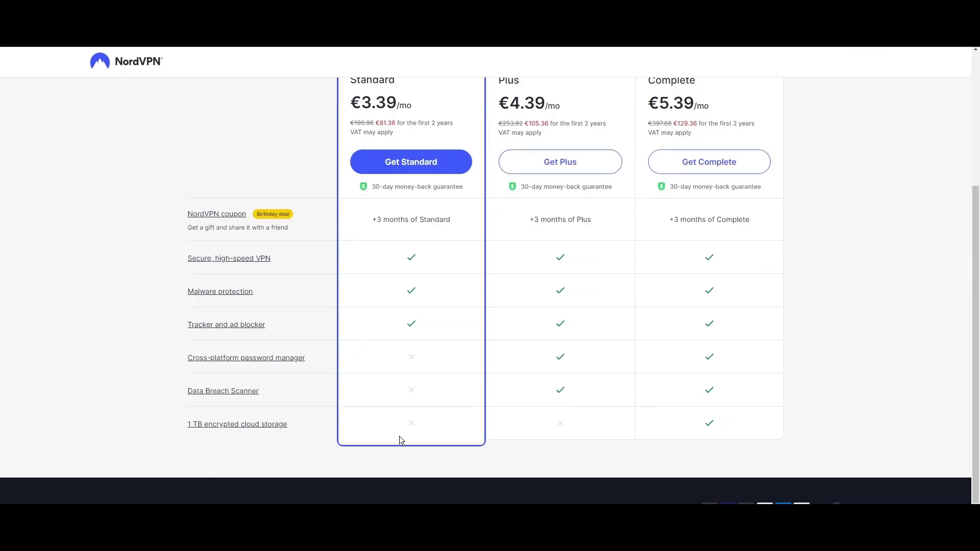
scroll(372, 318, up, 4)
scroll(232, 353, up, 1)
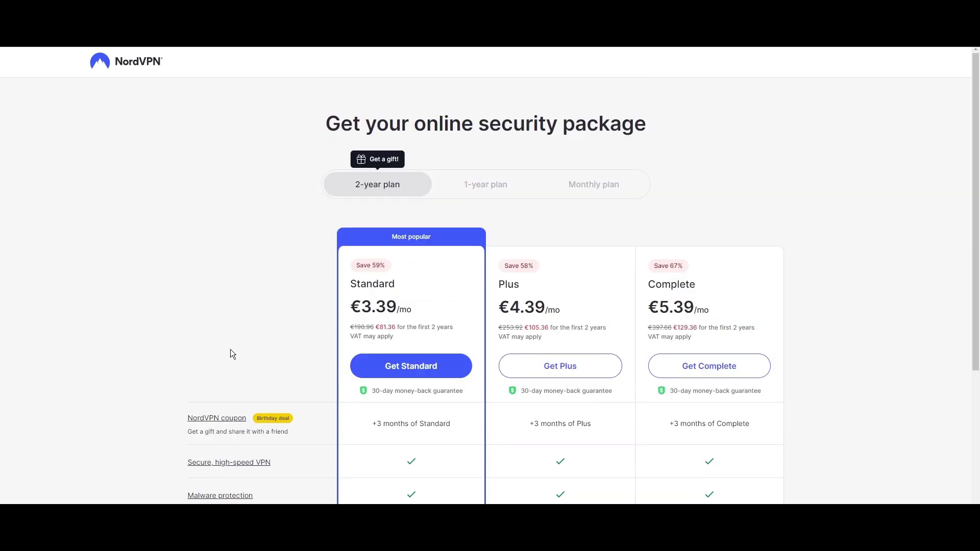
scroll(271, 363, down, 3)
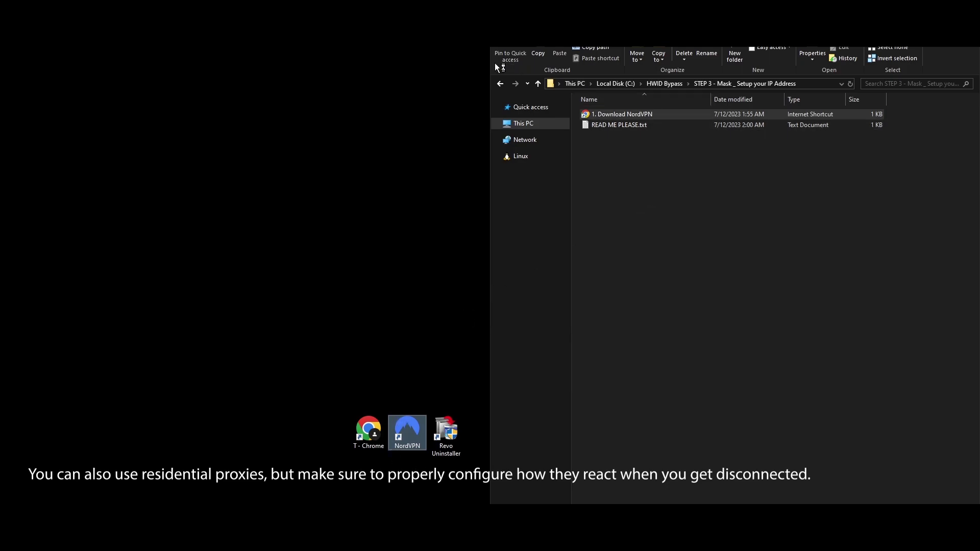
Return to the HWID Bypass folder and switch from the NordVPN app's settings to its VPN connection map.
click(500, 83)
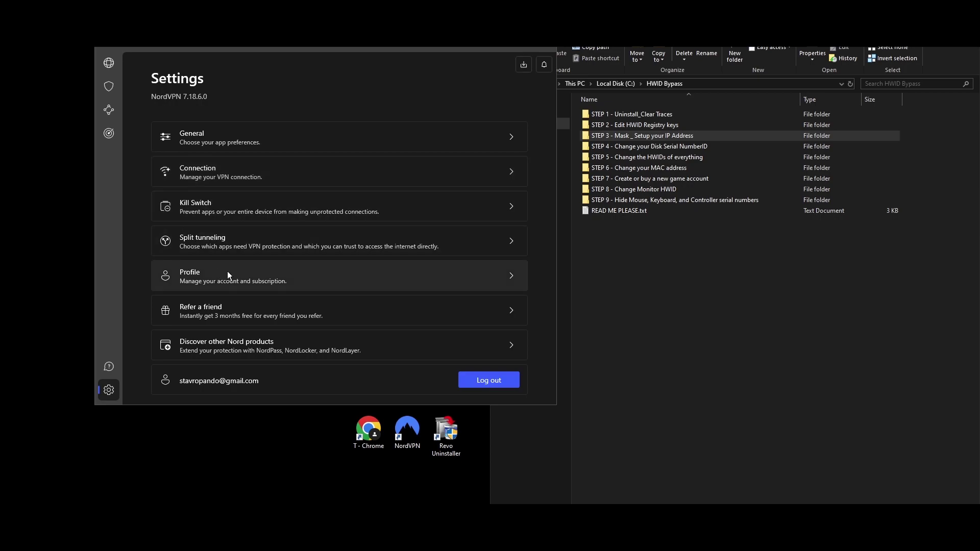
click(108, 64)
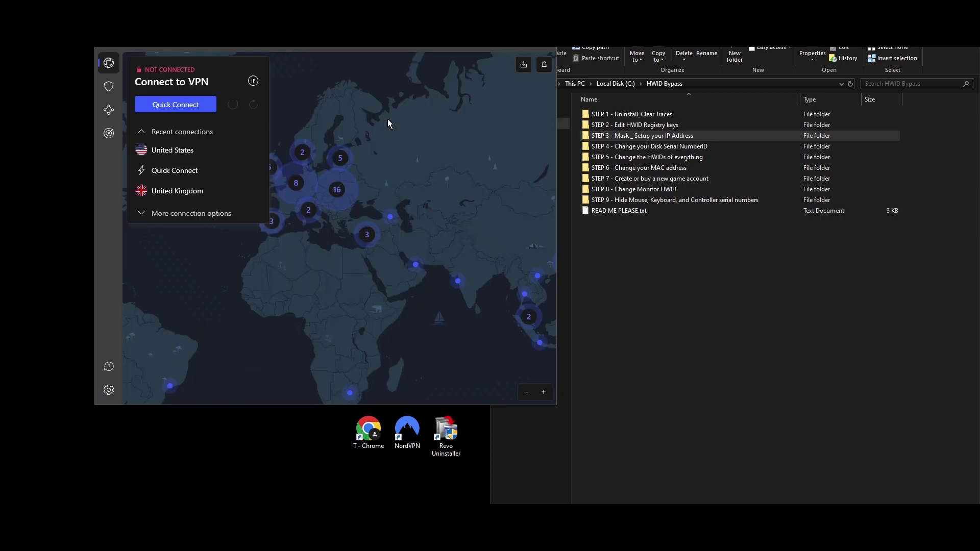
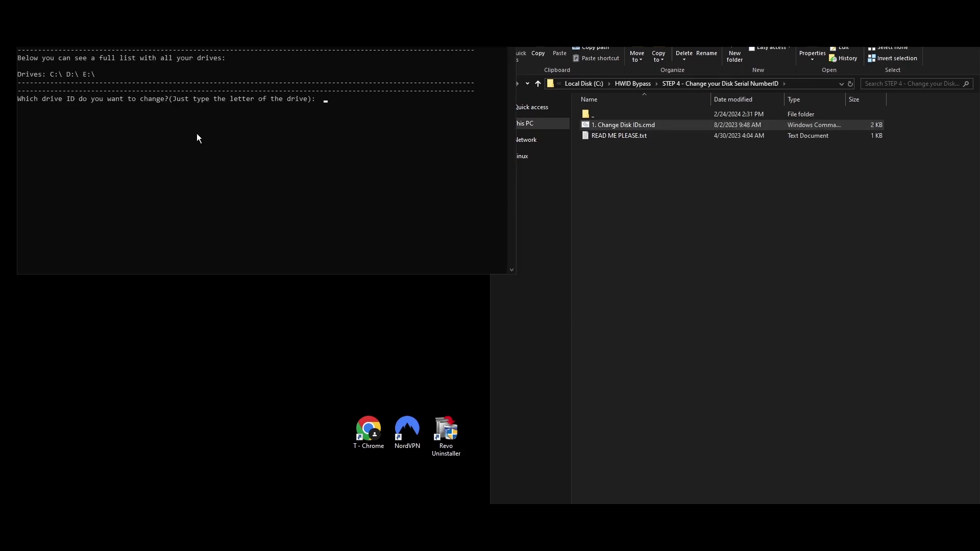
Choose drive C in the running 1. Change Disk IDs.cmd script and continue through its prompts to replace the drive's volume serial number.
text(C)
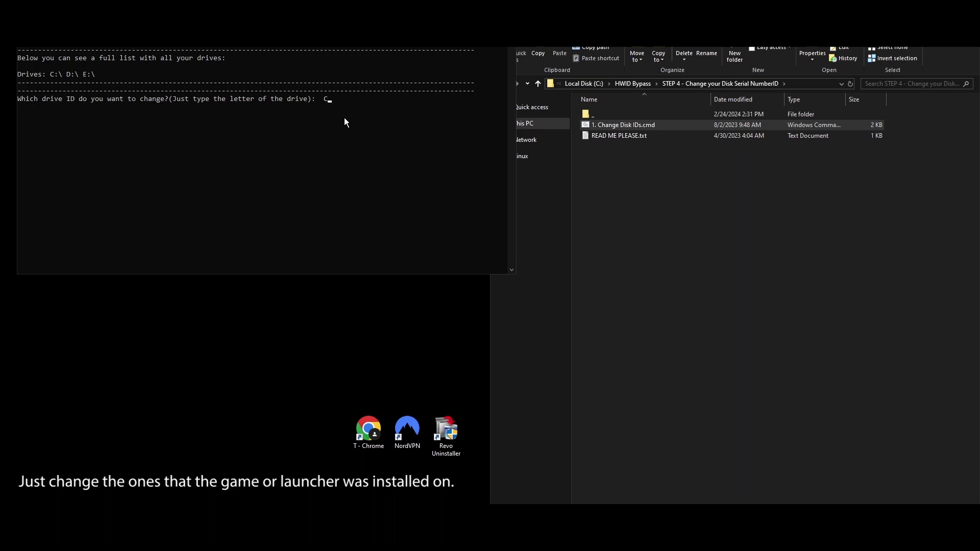
key(Return)
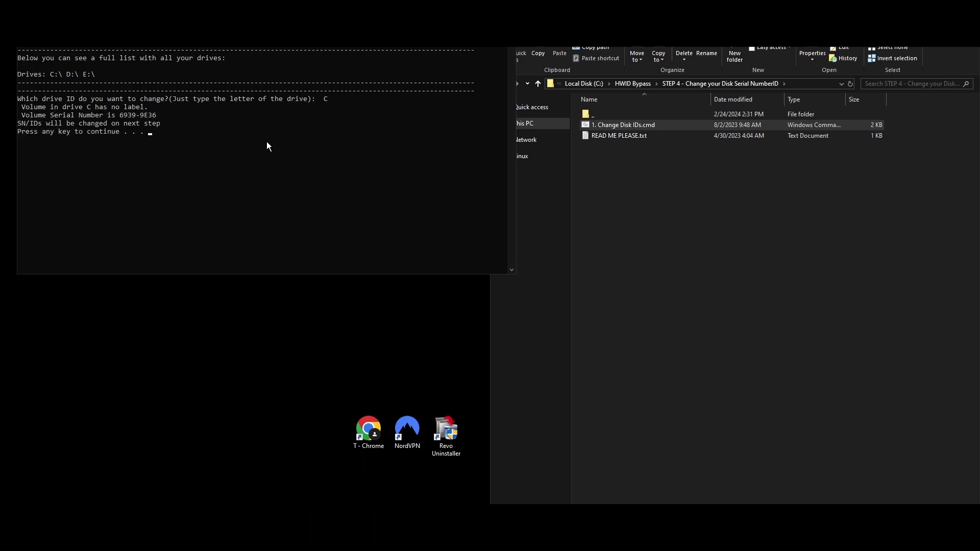
key(Return)
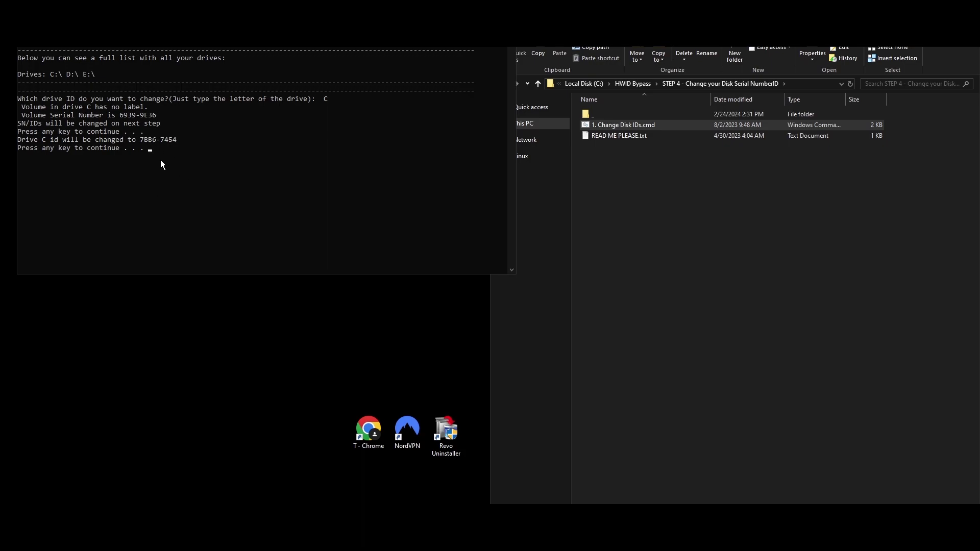
key(Return)
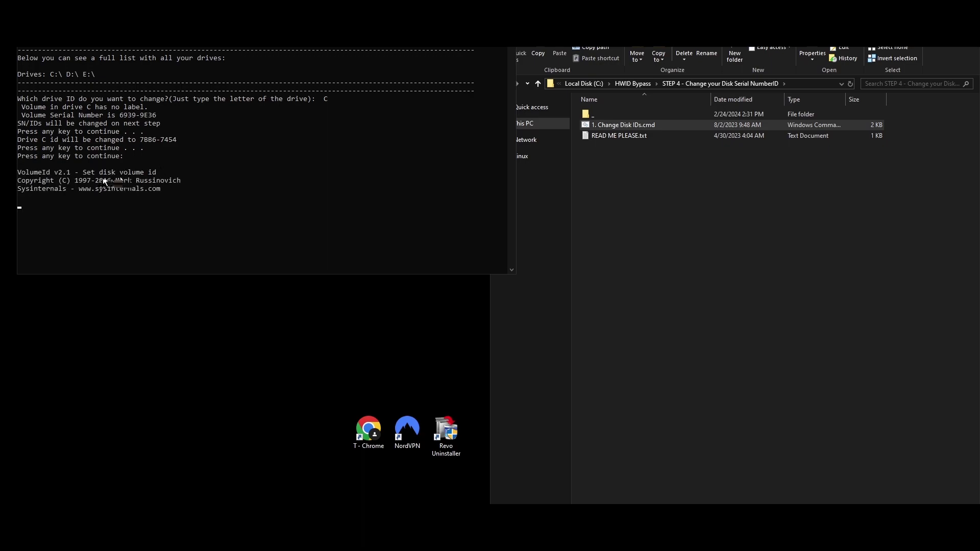
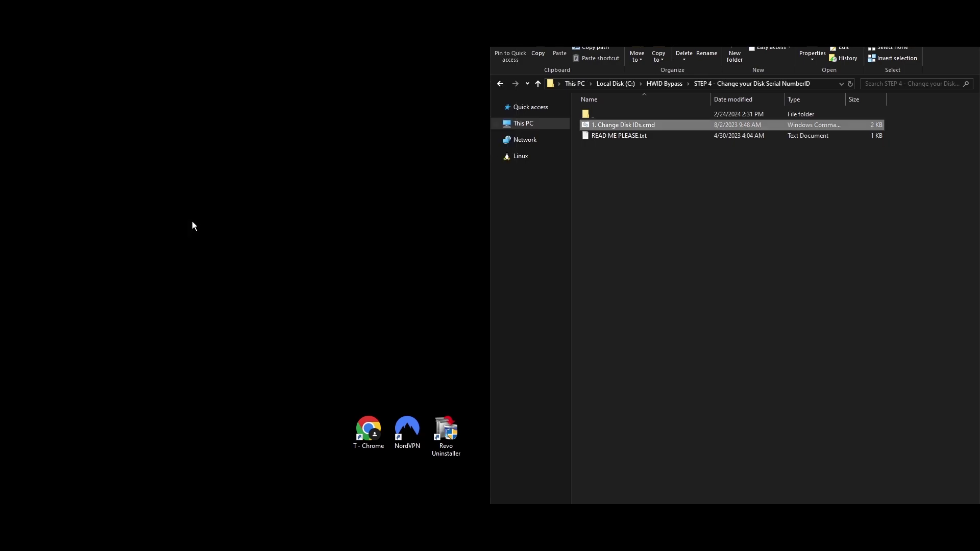
Run the 1. Change Disk IDs.cmd script again as administrator from the STEP 4 - Change your Disk Serial NumberID folder.
right_click(617, 125)
click(674, 166)
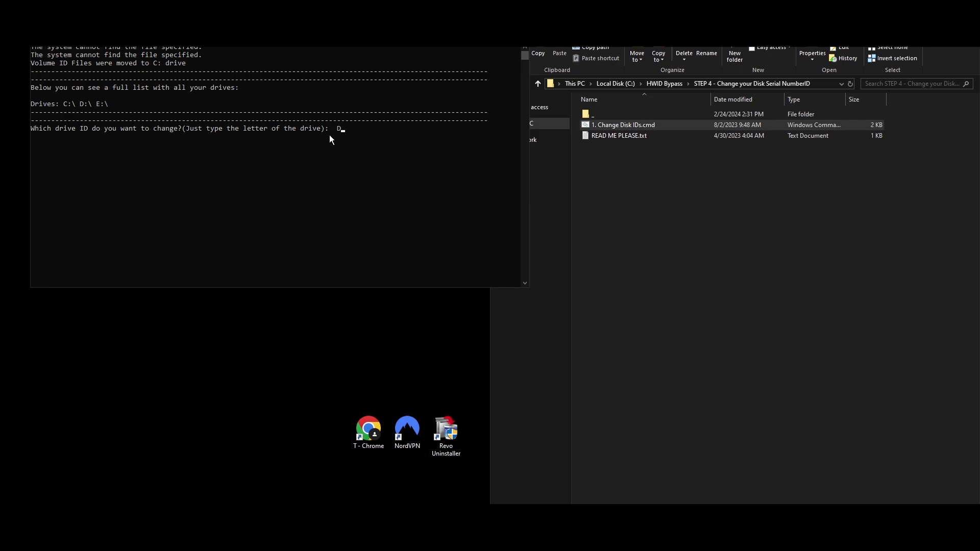
Select drive D in the disk ID script as the drive whose volume serial number should change.
text(D)
key(Return)
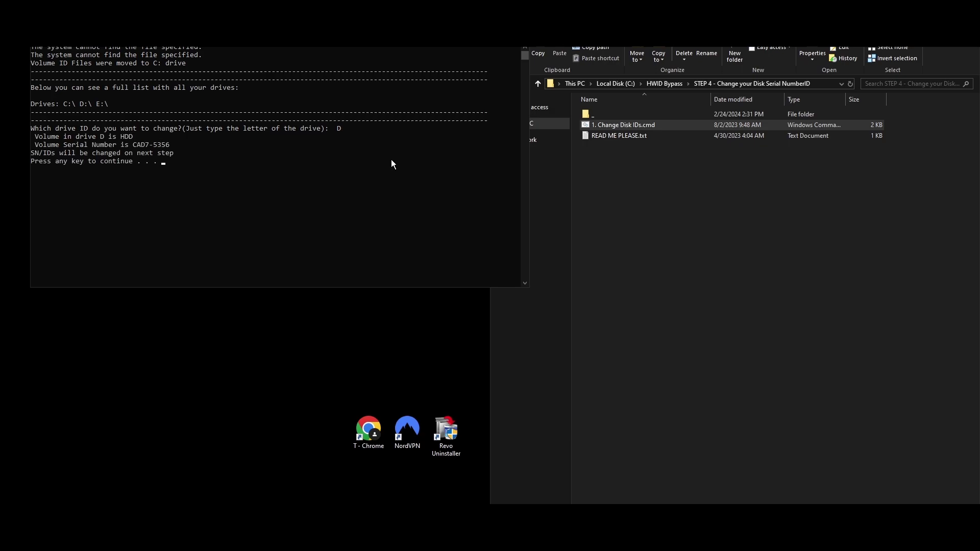
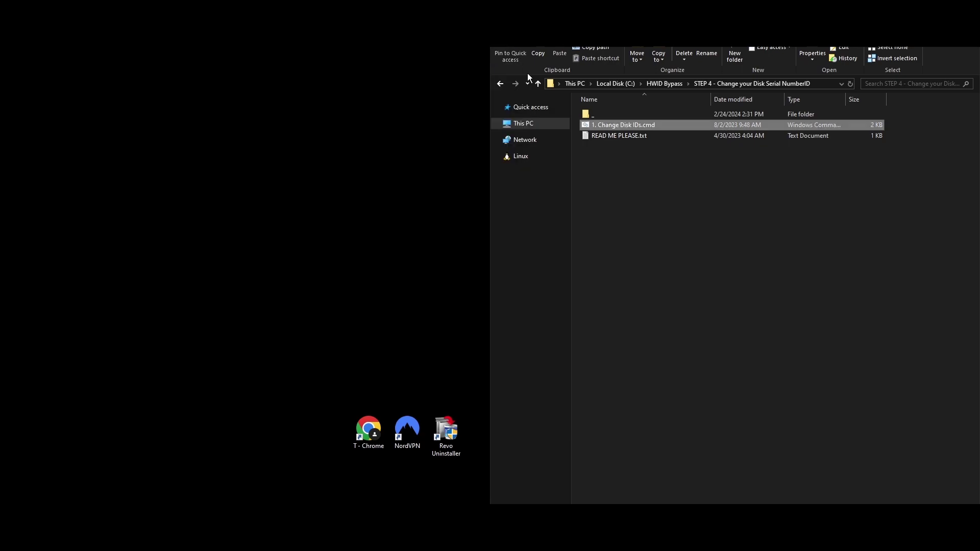
Return from the STEP 4 disk serial number folder to the main HWID Bypass folder.
click(500, 83)
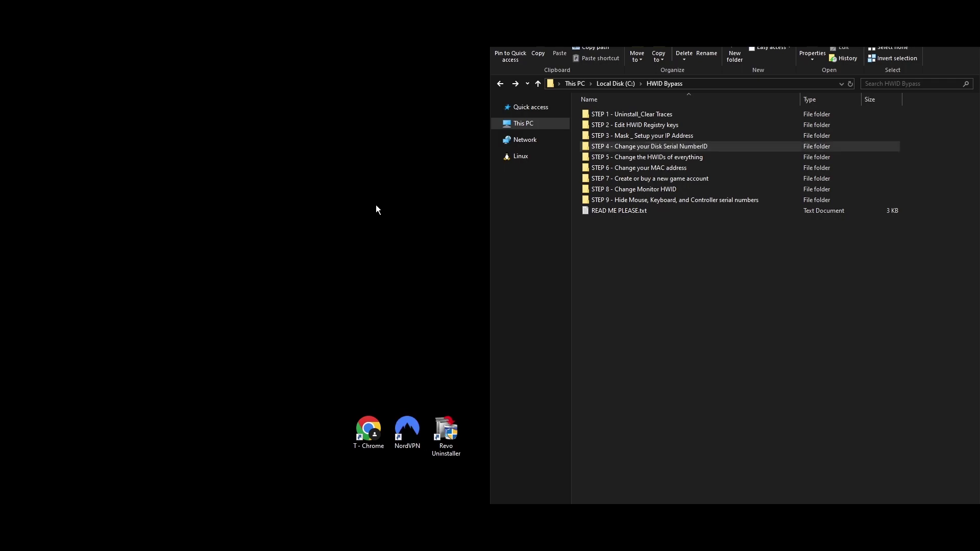
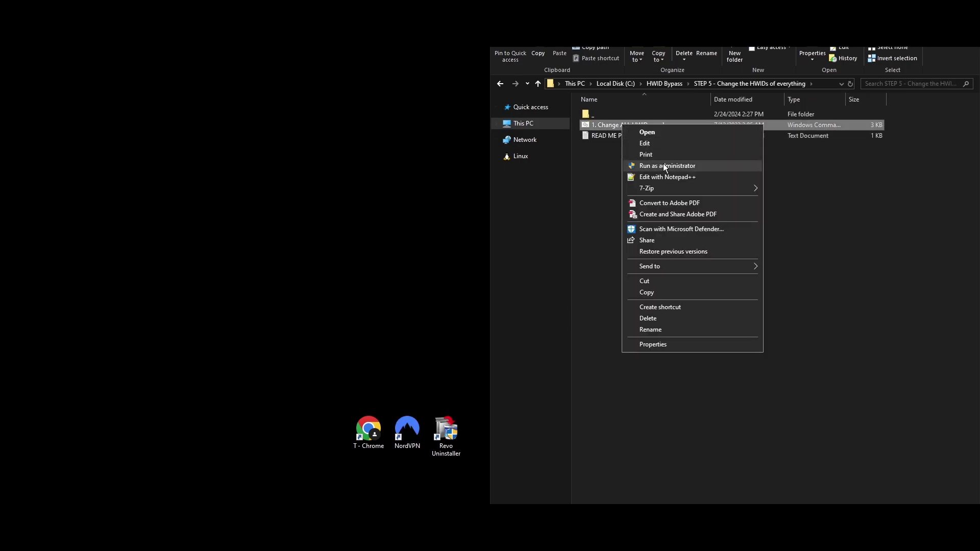
Run the STEP 5 script "1. Change ALL HWIDs.cmd" as administrator and continue through its prompts until it finishes.
click(685, 165)
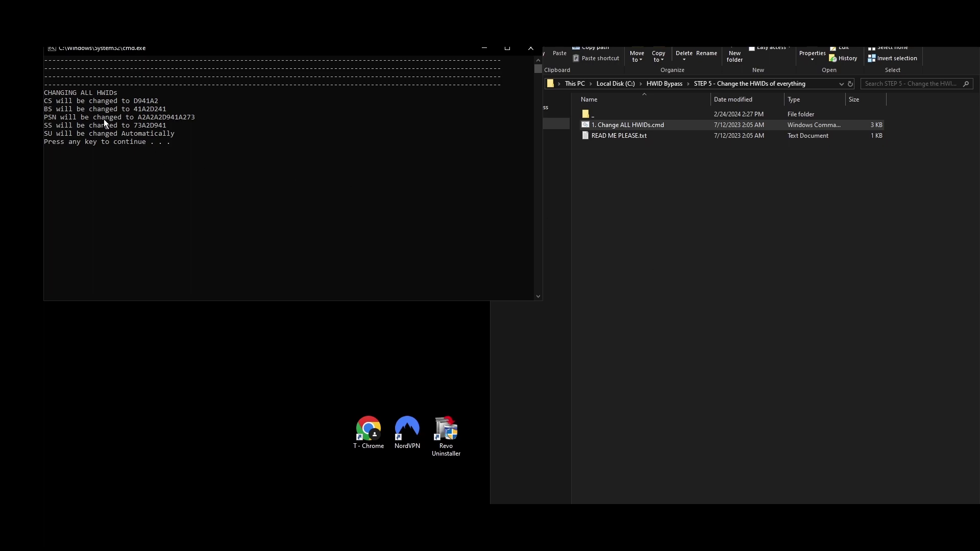
drag(45, 101, 173, 137)
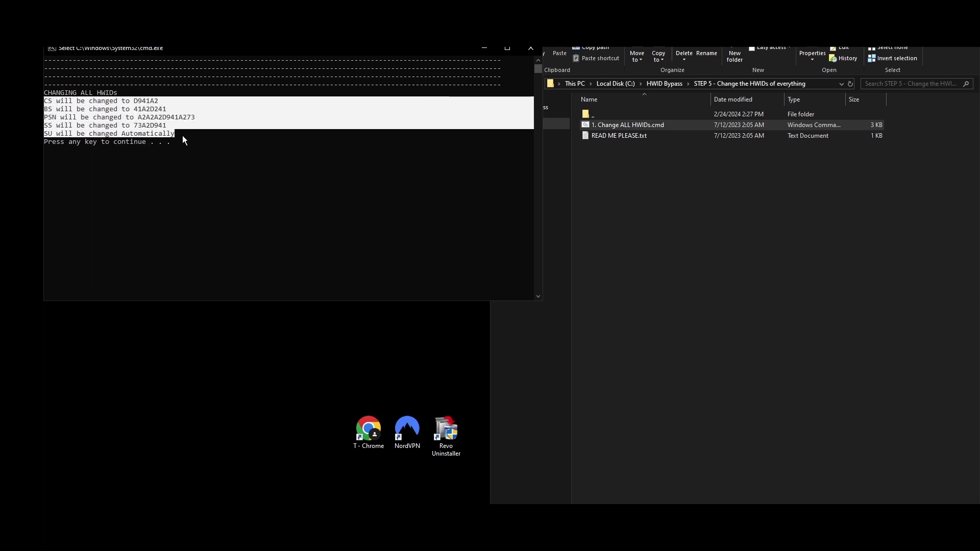
click(192, 142)
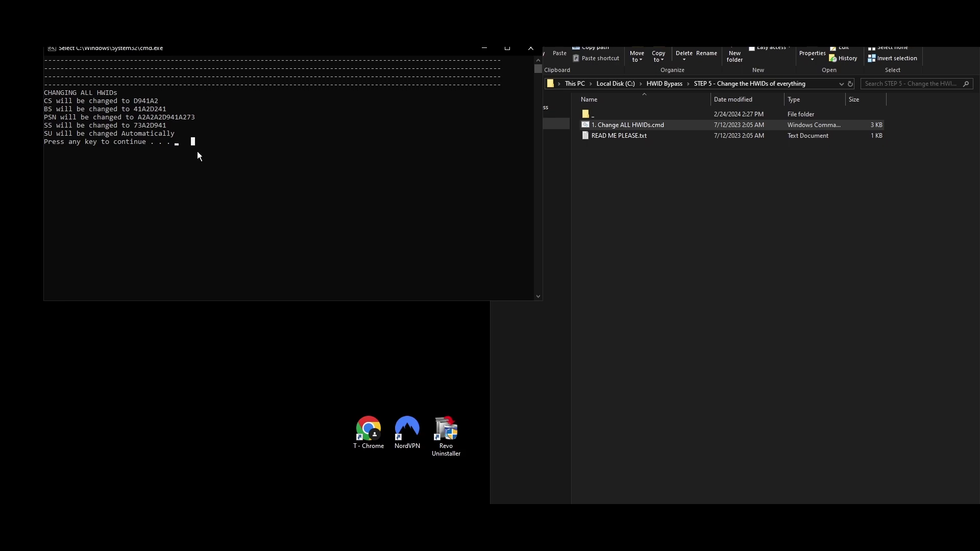
key(Return)
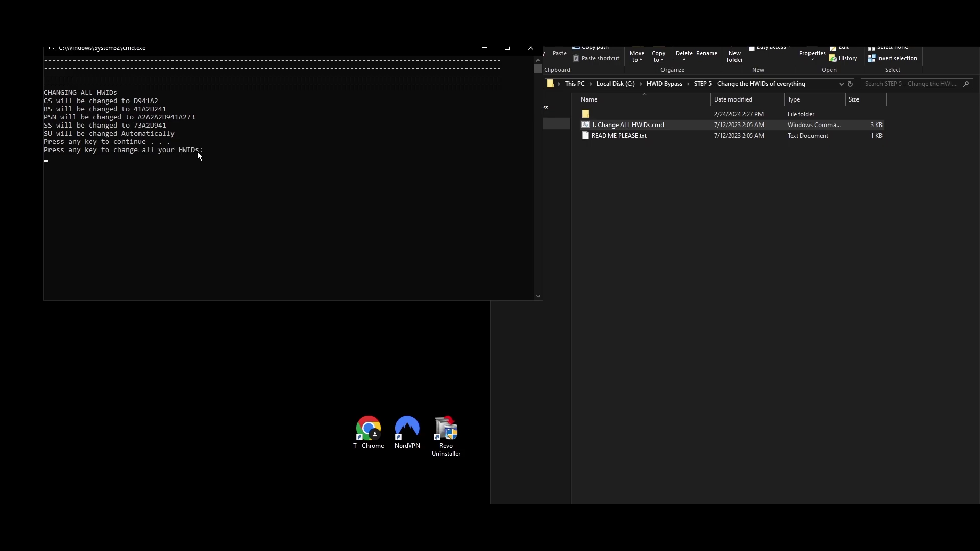
key(Return)
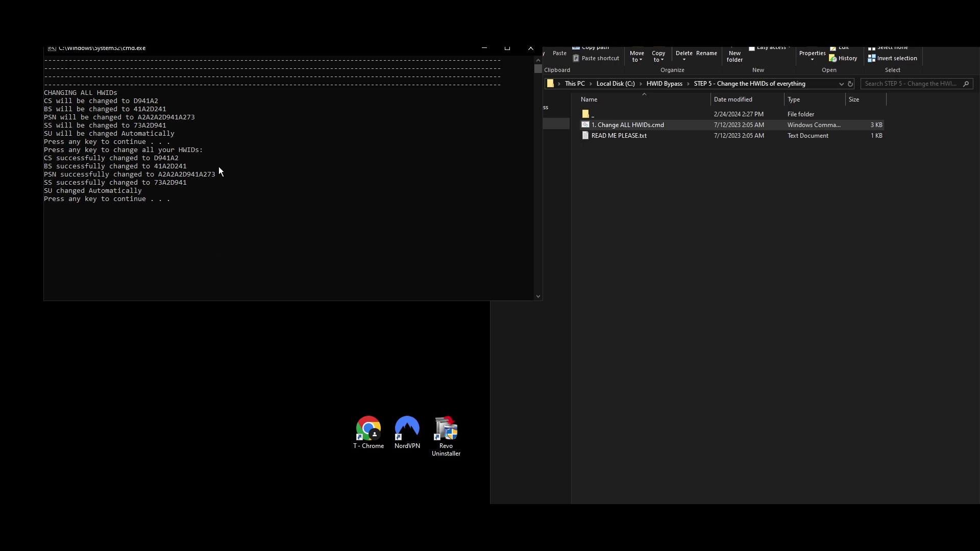
drag(150, 190, 48, 154)
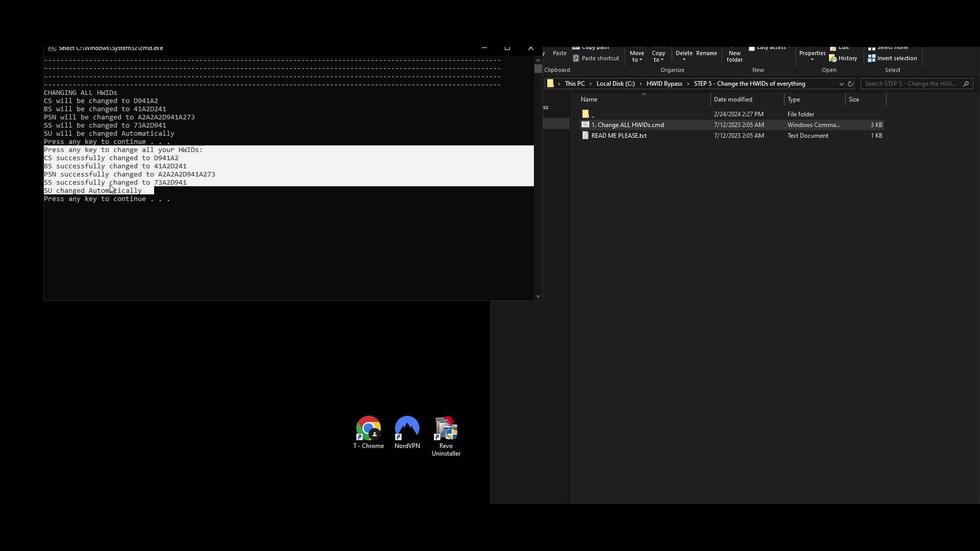
click(214, 222)
key(space)
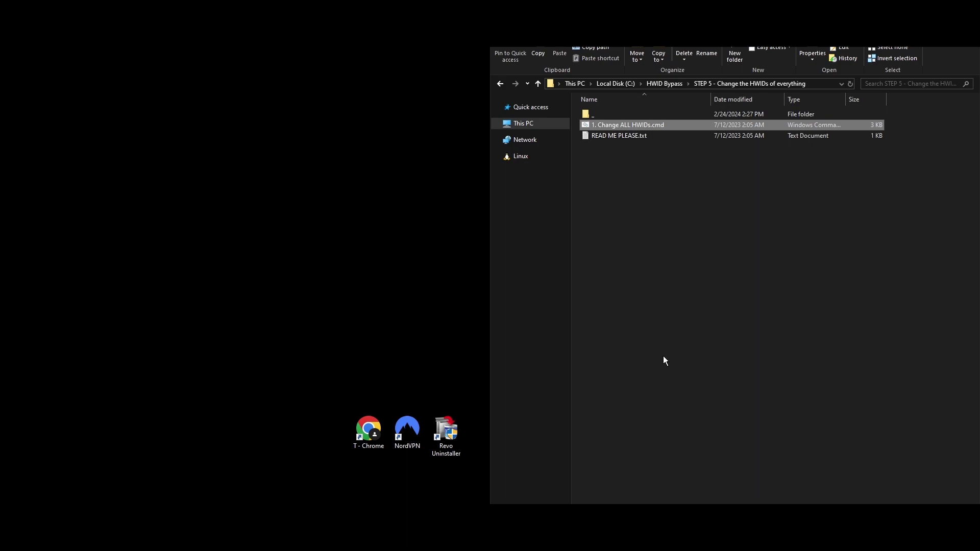
Install Technitium MAC Address Changer 6.0.7 from the STEP 6 folder, keeping the default installation directory.
click(501, 84)
click(676, 296)
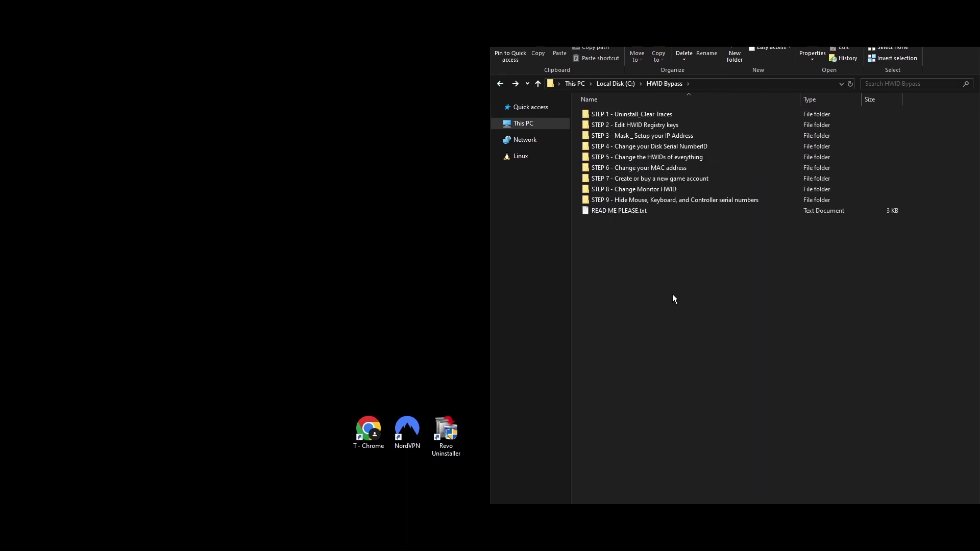
double_click(645, 168)
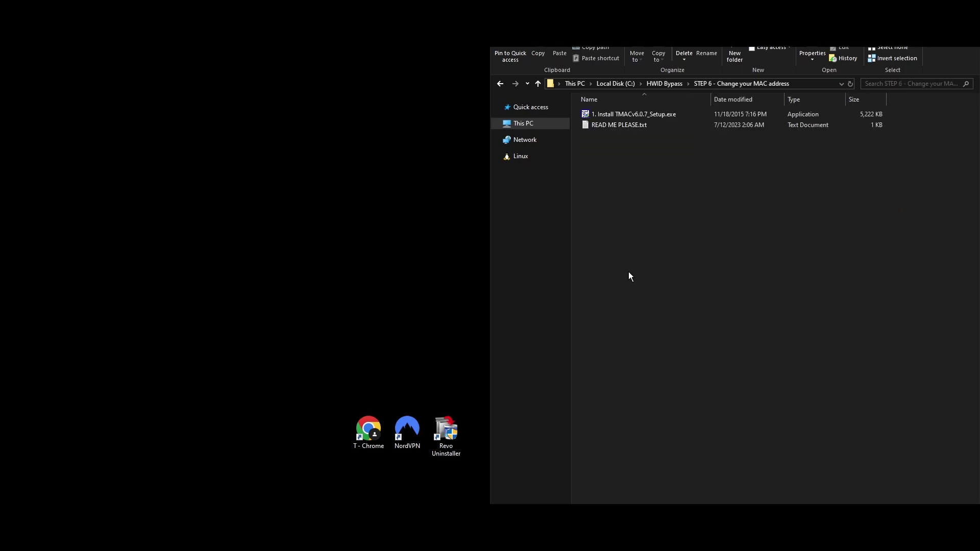
double_click(626, 115)
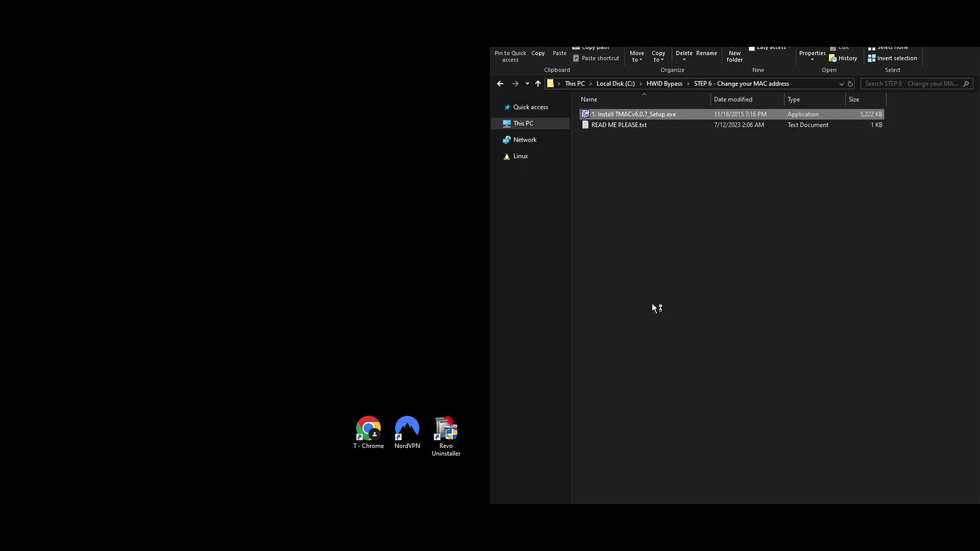
click(552, 363)
click(433, 322)
click(554, 362)
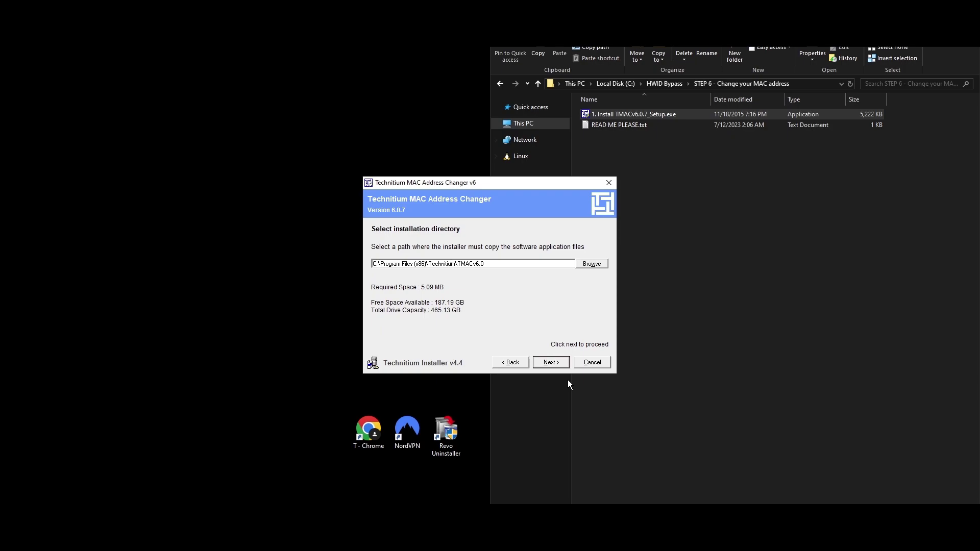
click(559, 364)
click(557, 363)
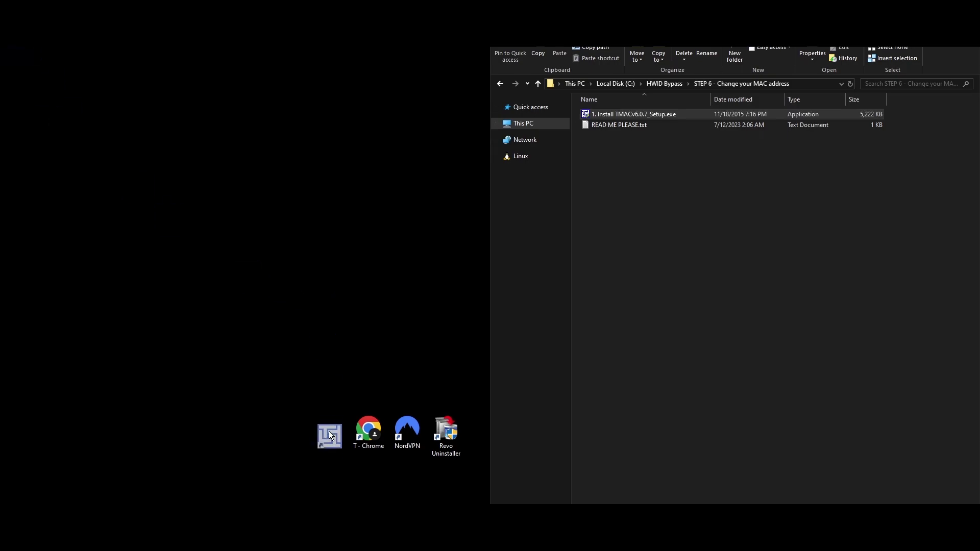
Return to the main HWID Bypass folder and launch TMAC v6, associating .tpf preset files with it.
key(alt+Left)
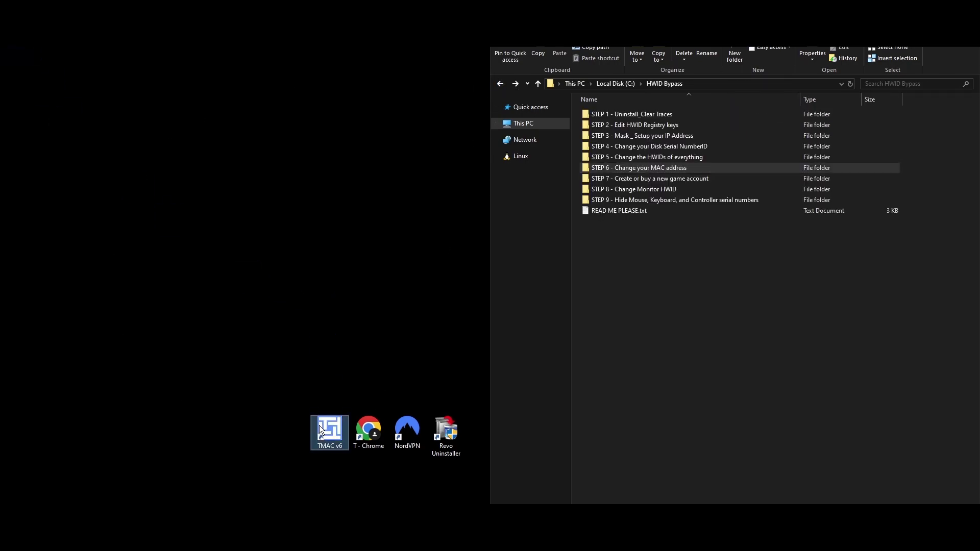
double_click(319, 424)
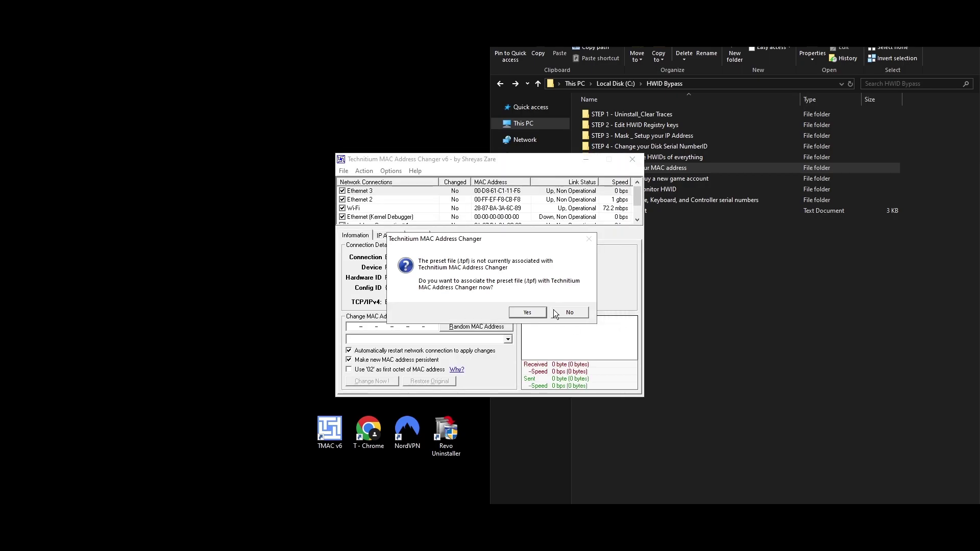
click(525, 311)
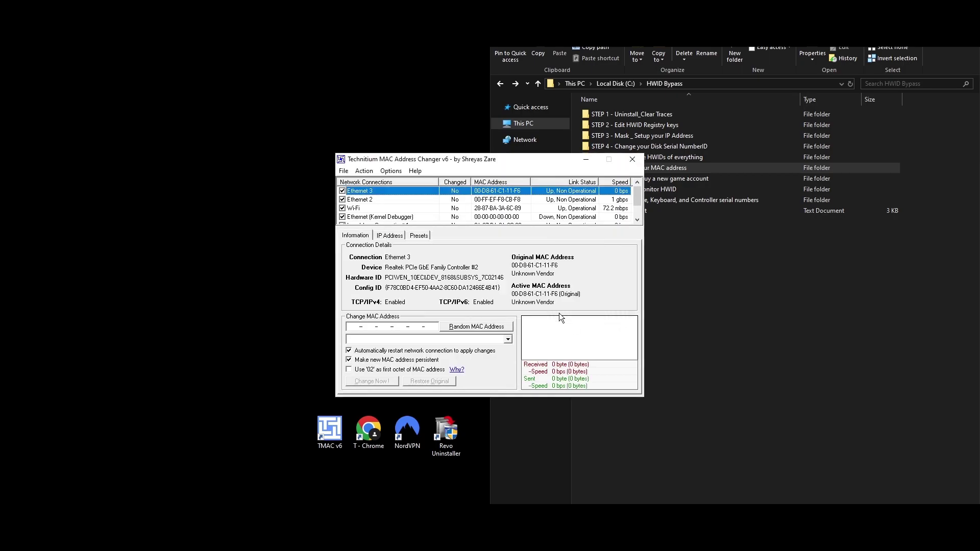
Apply a random MAC address to the Ethernet 3 connection and close the MAC address changer.
click(397, 200)
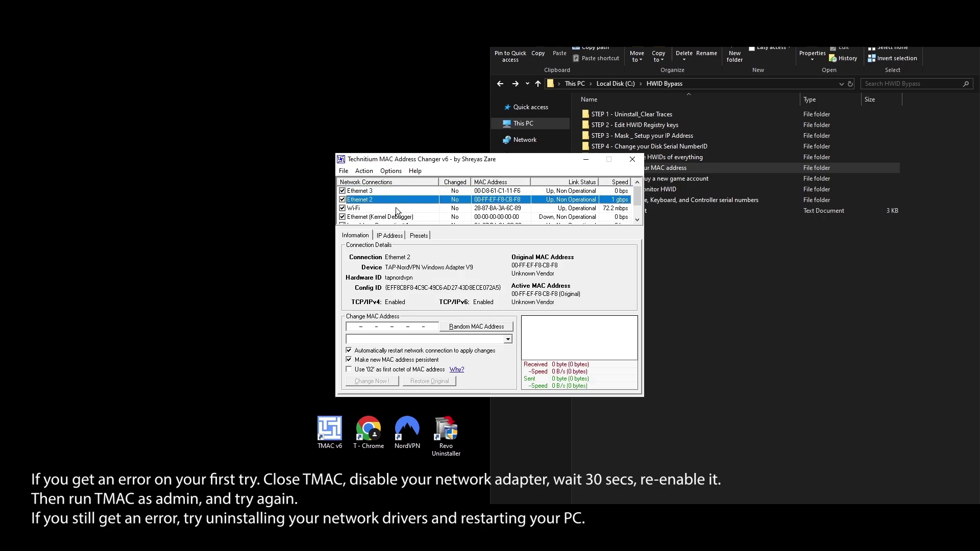
click(373, 191)
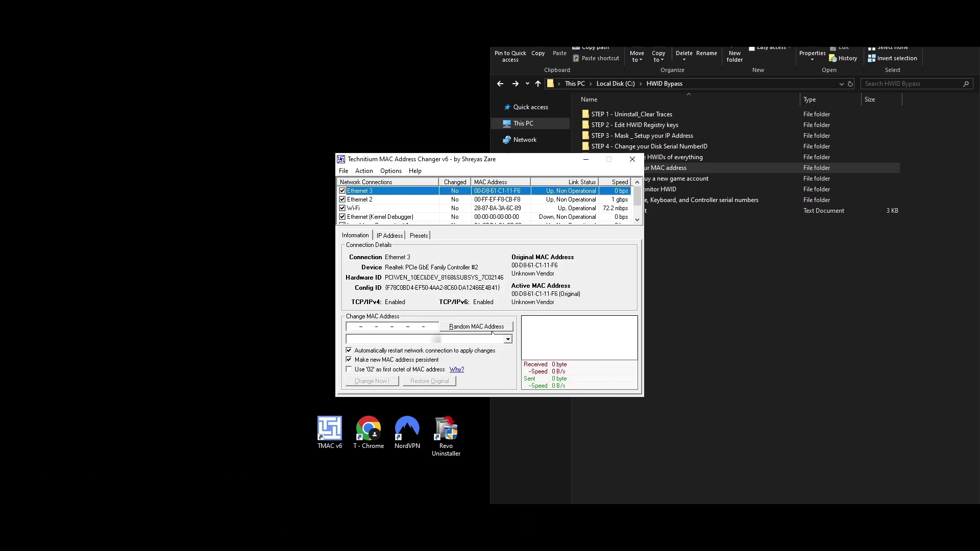
click(476, 327)
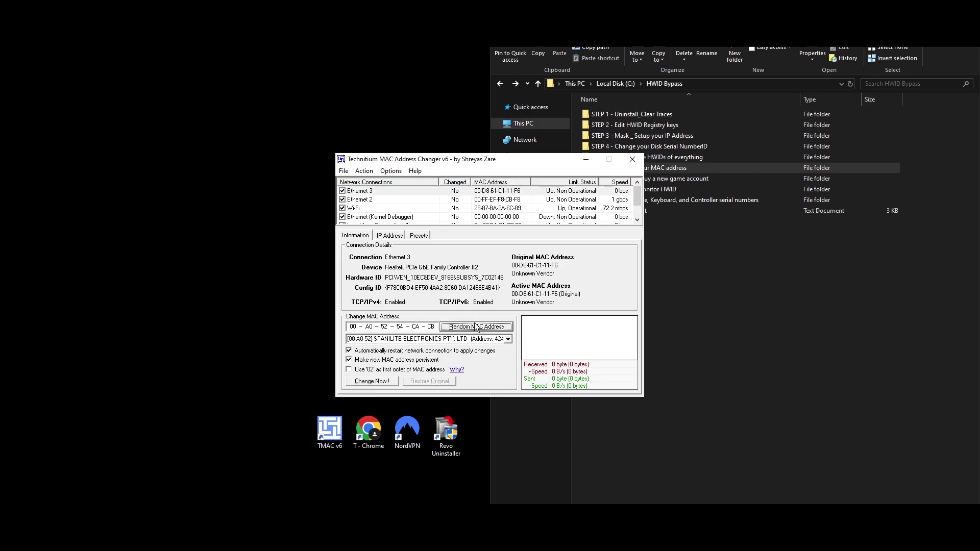
click(385, 381)
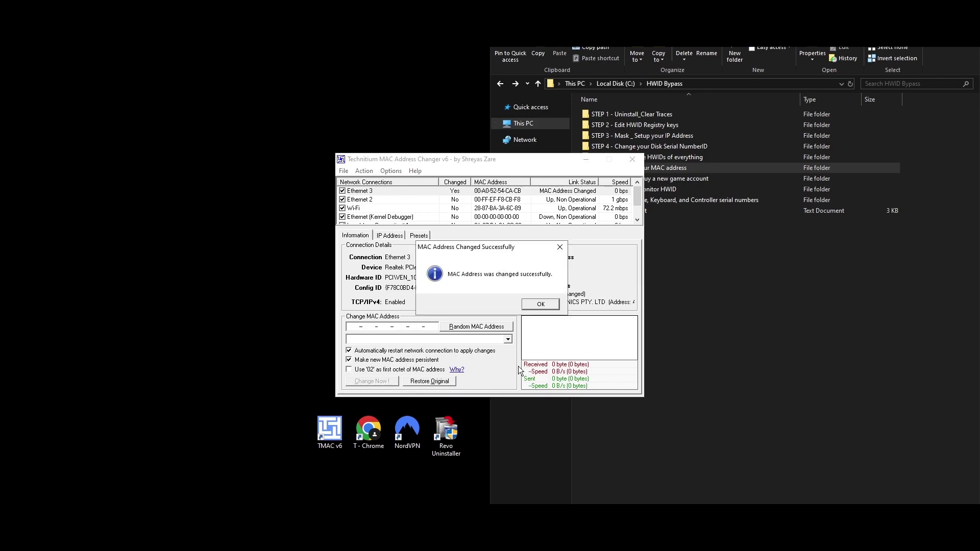
click(540, 304)
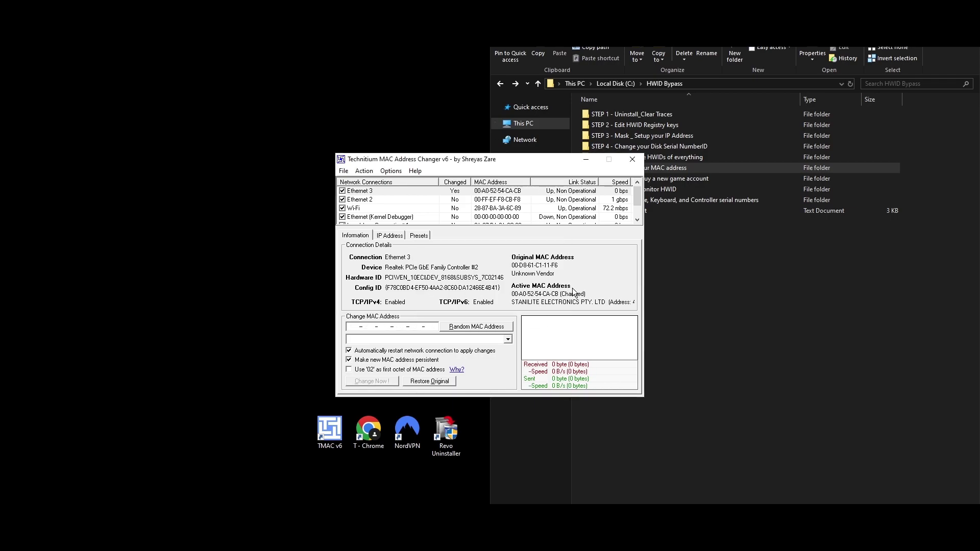
click(632, 159)
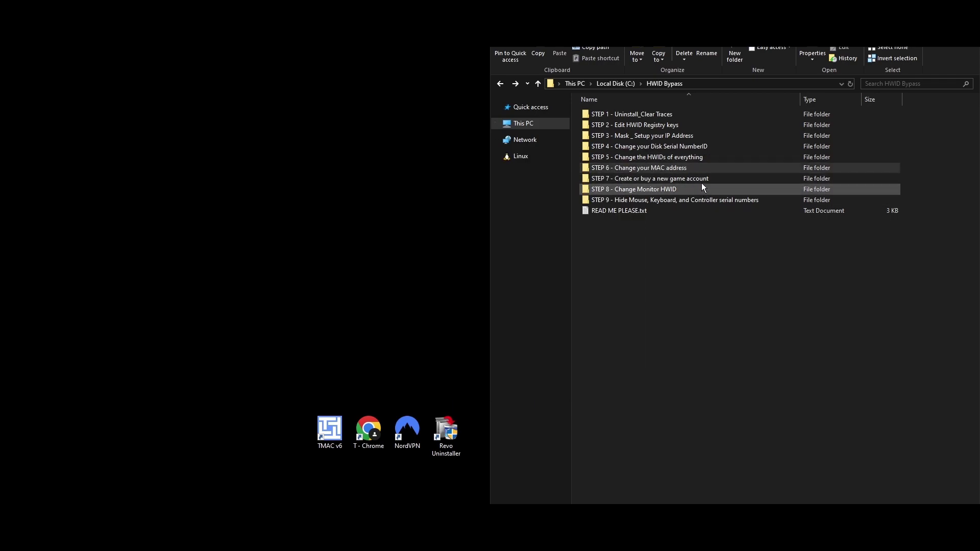
Look through the STEP 7 game account folder, open its MMOGAH shortcut, and return to the main HWID Bypass folder.
double_click(660, 179)
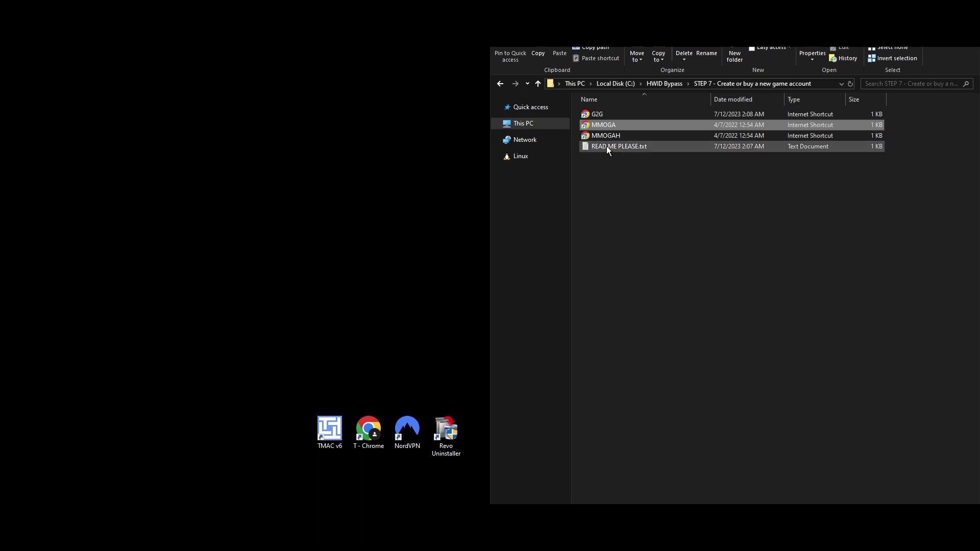
double_click(604, 132)
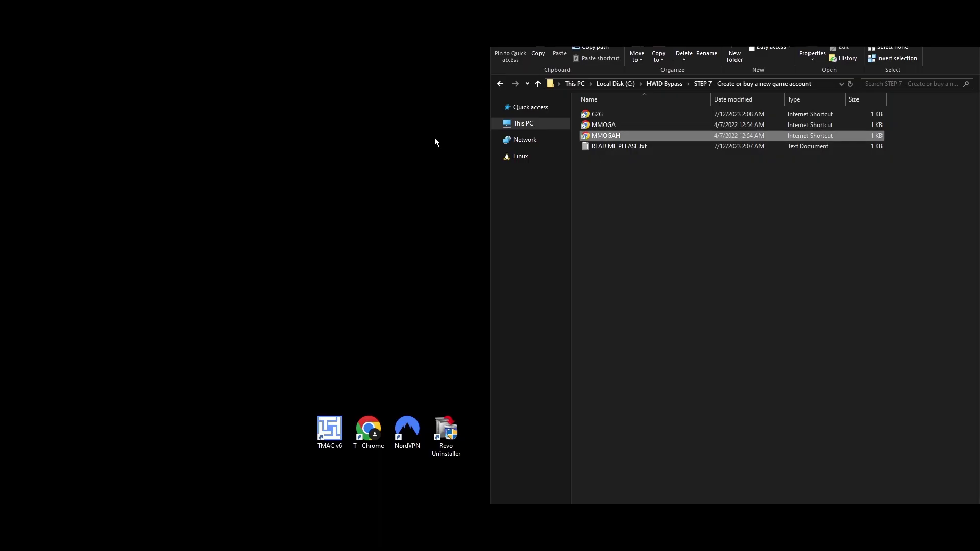
click(500, 84)
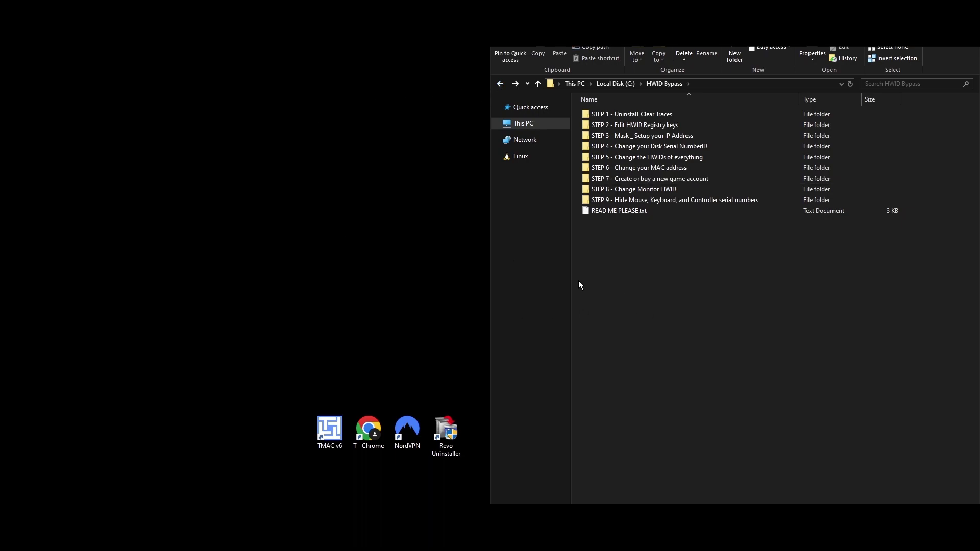
Open the STEP 8 - Change Monitor HWID folder and run CRU.exe as administrator.
double_click(617, 191)
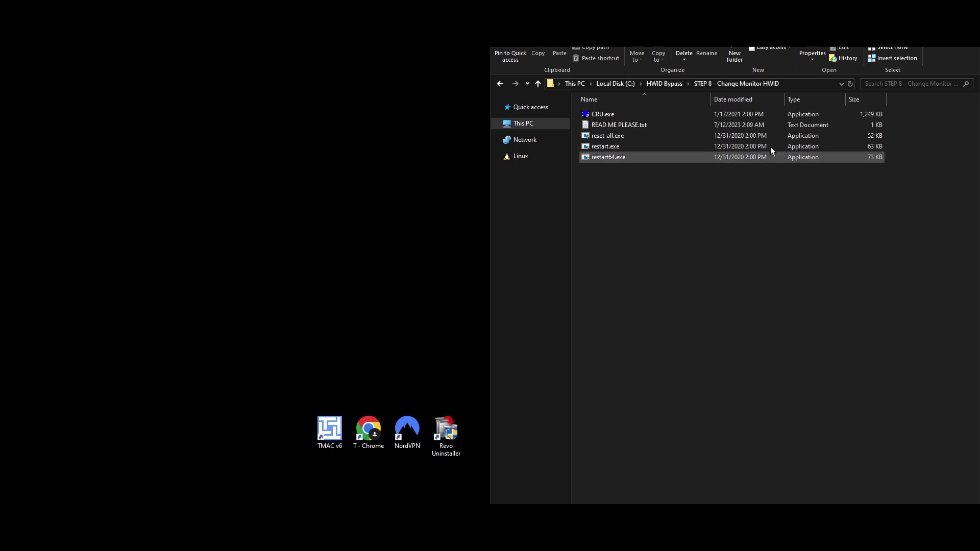
click(596, 118)
right_click(595, 118)
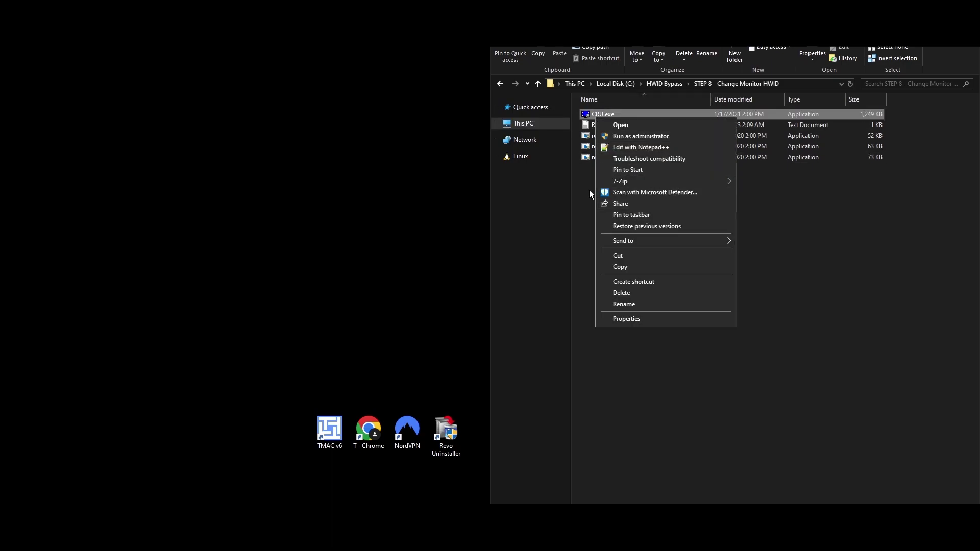
click(650, 135)
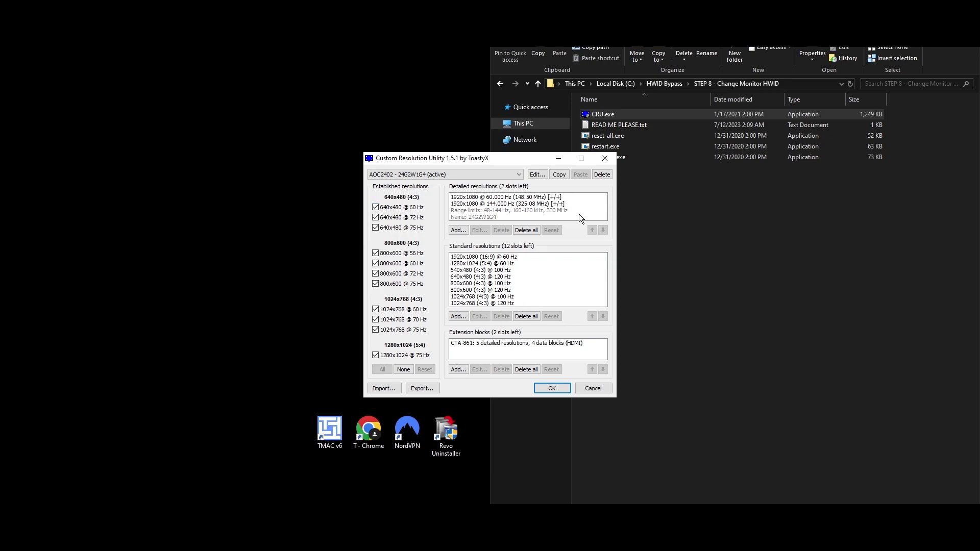
Try to edit the ID serial number in the active AOC2402 monitor's display properties, and close the utility without saving.
click(459, 171)
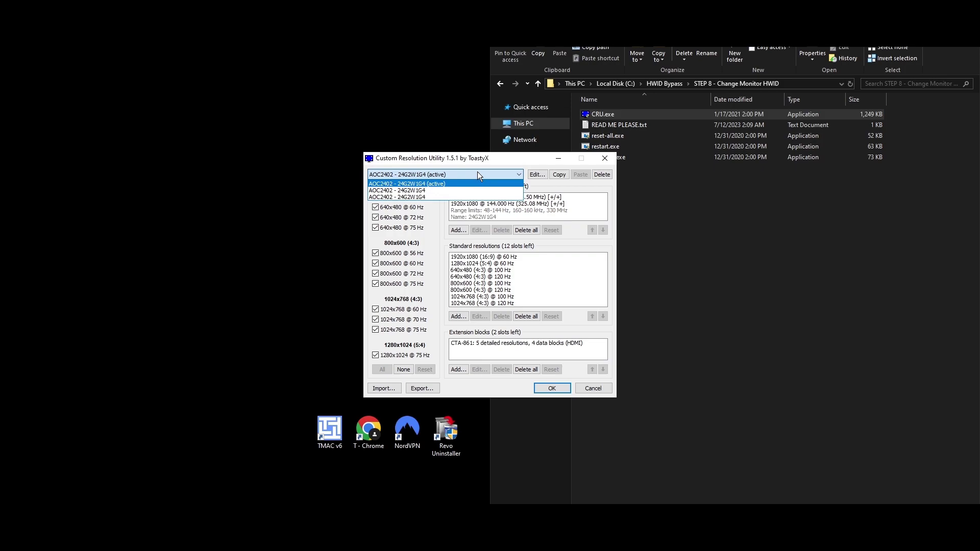
click(476, 172)
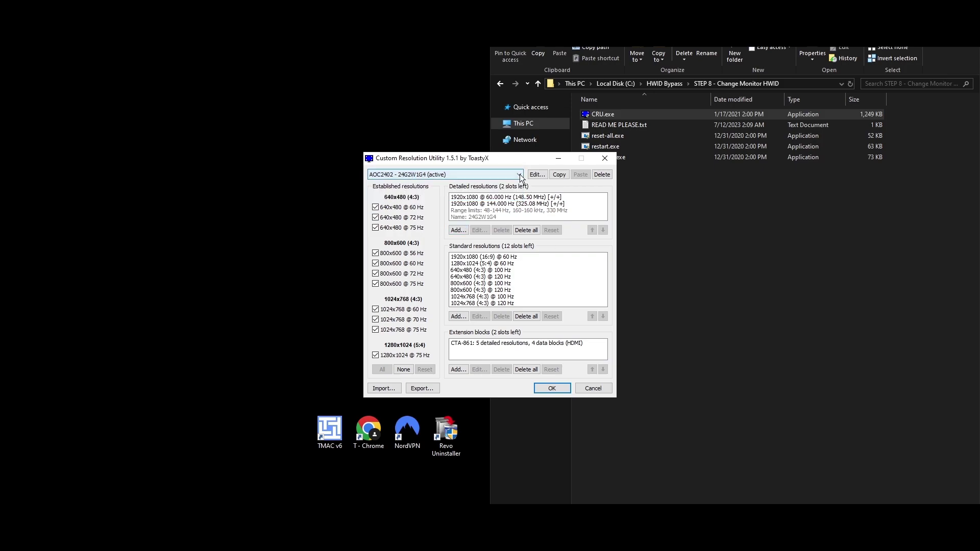
click(536, 174)
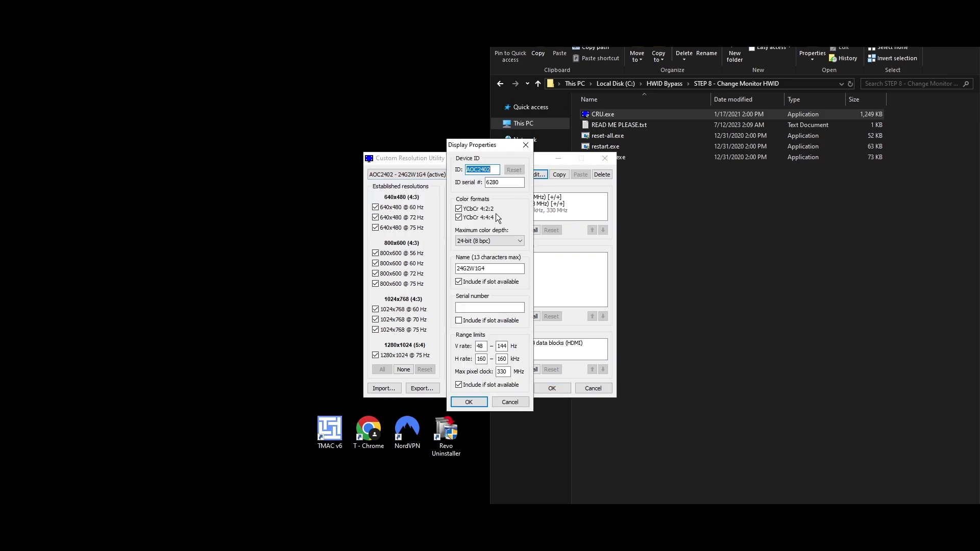
double_click(505, 183)
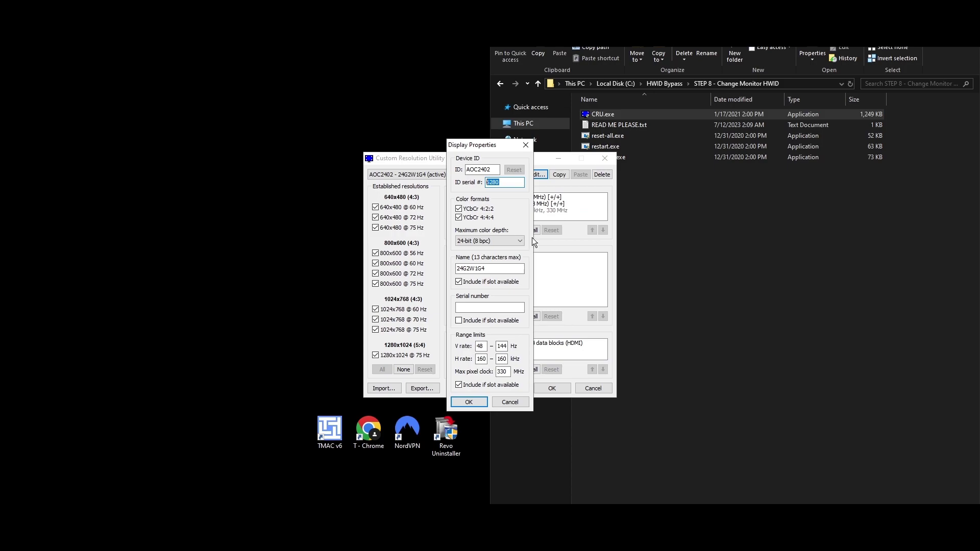
click(503, 182)
drag(496, 183, 500, 184)
text(9)
click(517, 401)
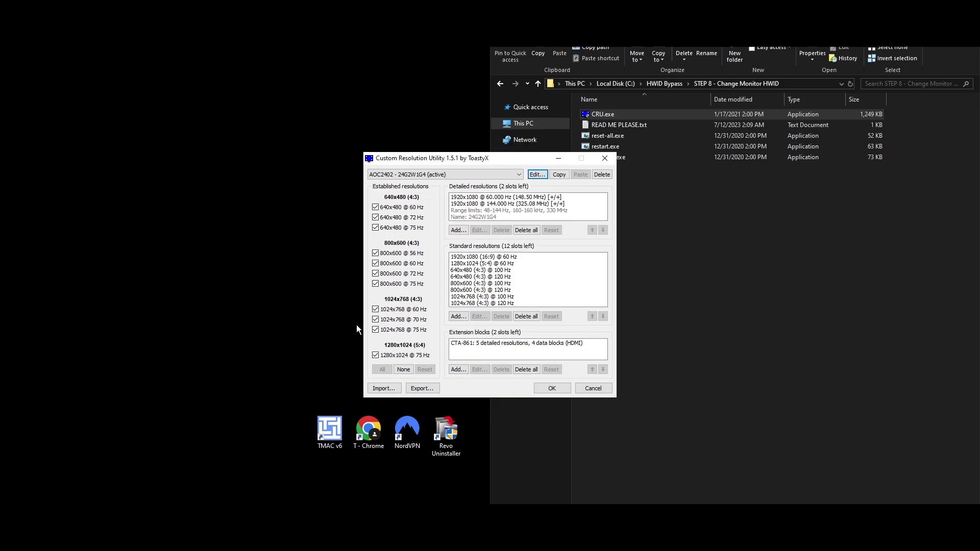
click(593, 389)
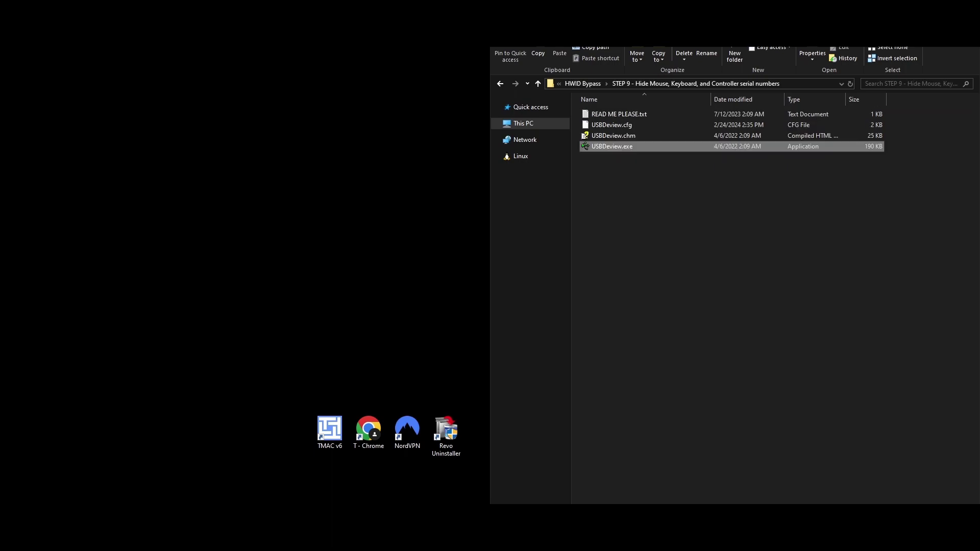
Run USBDeview.exe as administrator and open the BenQ ZOWIE Gaming Mouse's entry in Registry Editor.
right_click(609, 153)
double_click(612, 146)
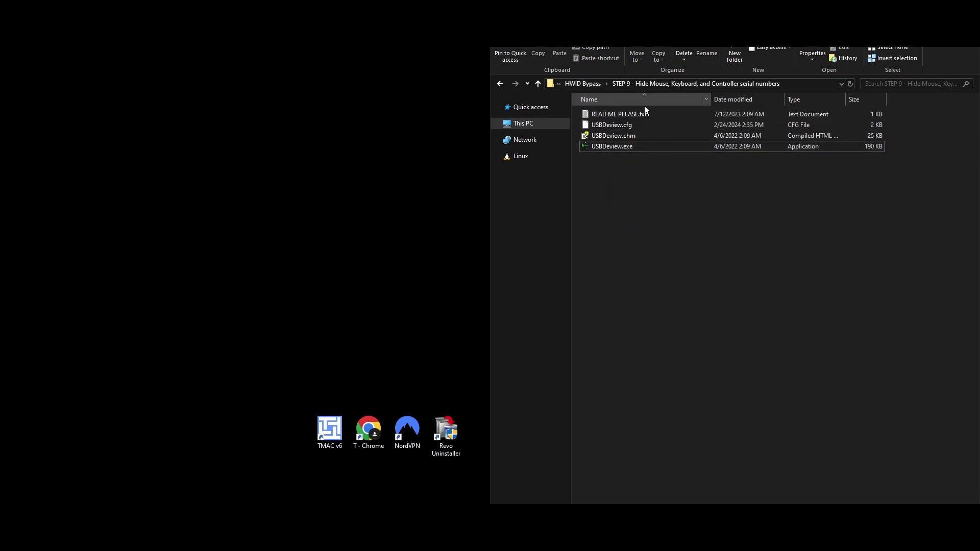
right_click(614, 147)
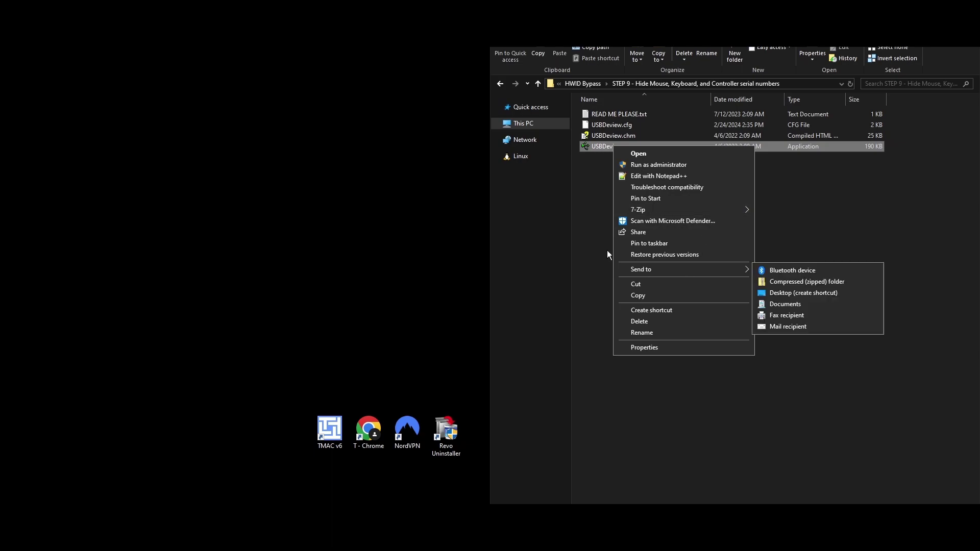
click(671, 164)
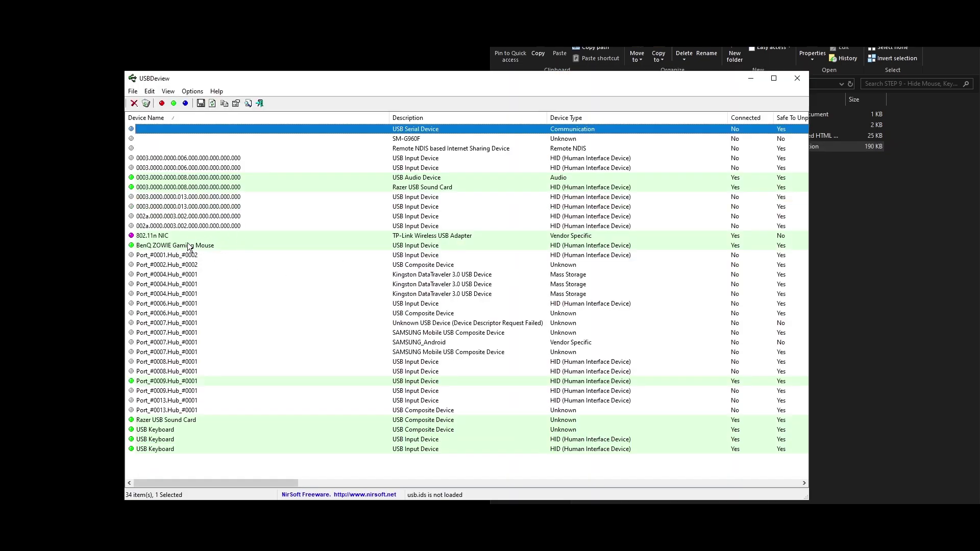
right_click(140, 245)
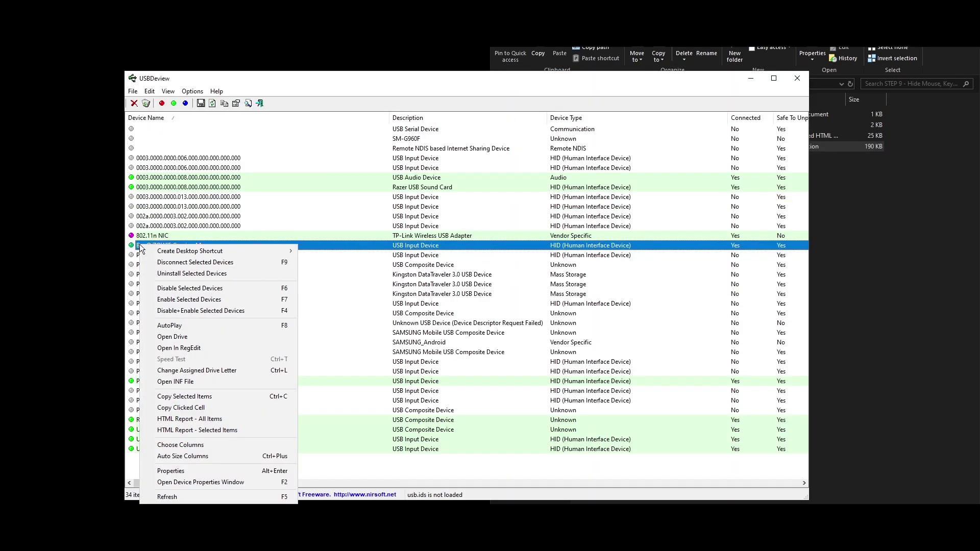
click(179, 347)
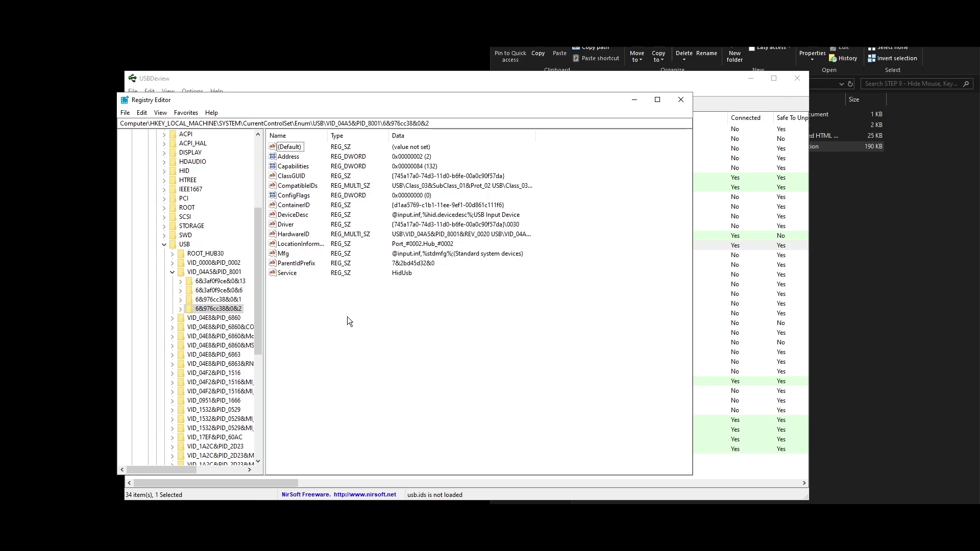
In the permissions of the mouse's selected registry key, deny Read for ALL APPLICATION PACKAGES.
right_click(233, 309)
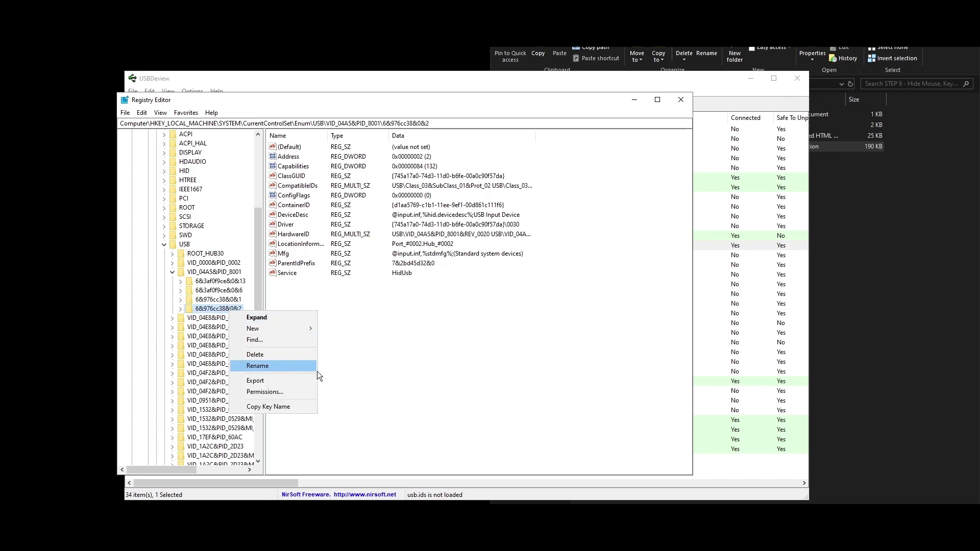
click(310, 393)
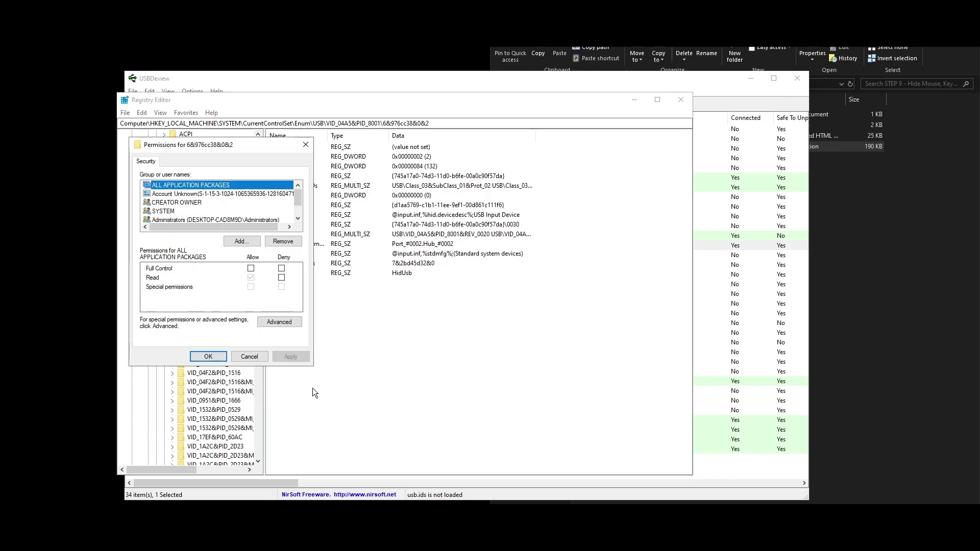
click(281, 278)
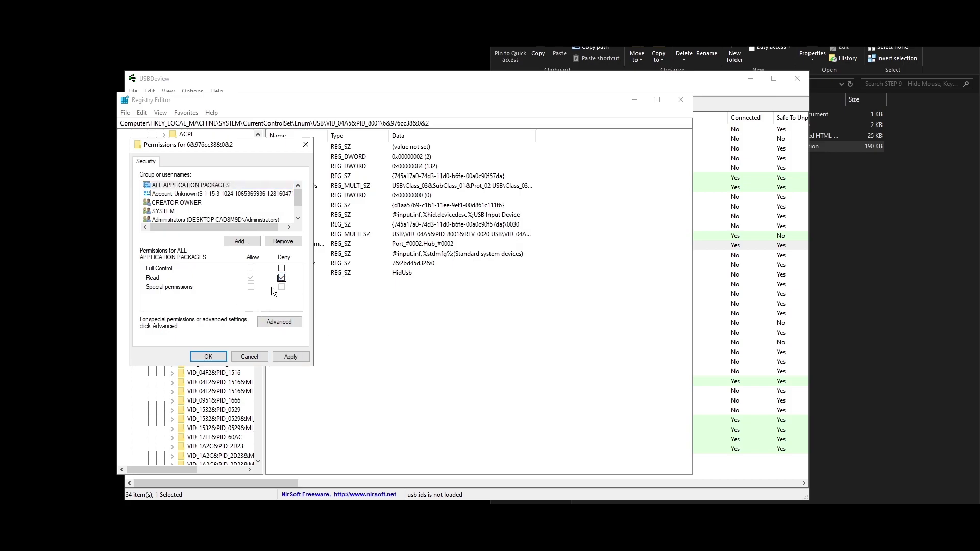
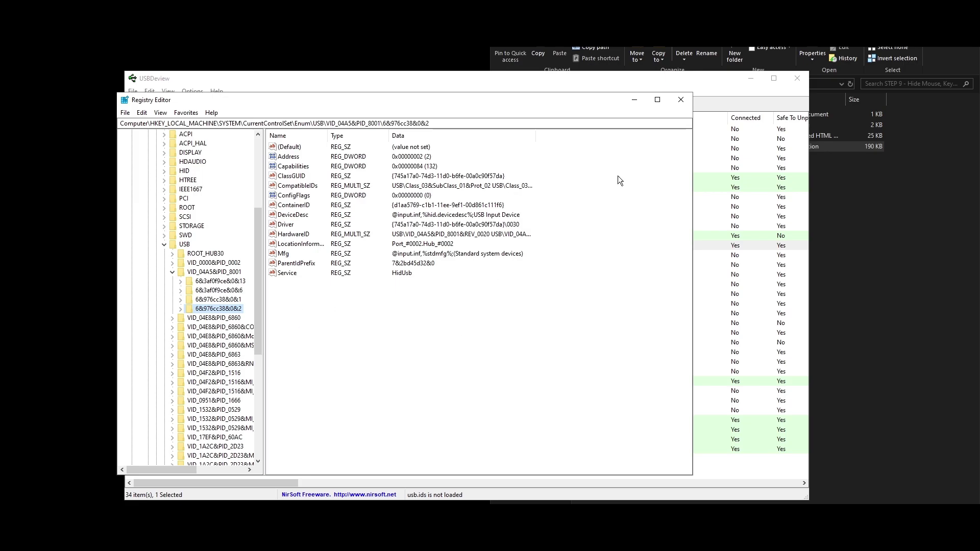
Close Registry Editor and USBDeview, and return to the HWID Bypass folder in File Explorer.
click(681, 100)
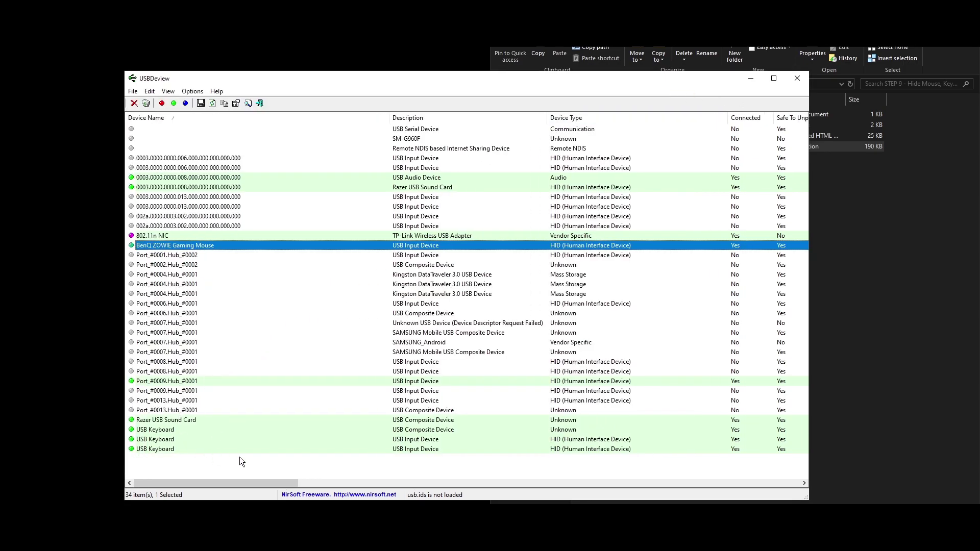
click(181, 382)
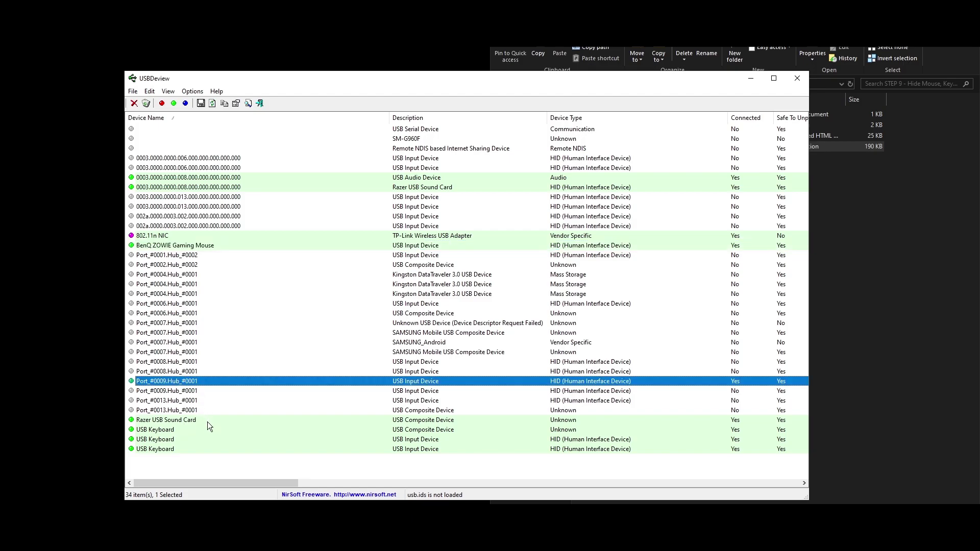
click(193, 421)
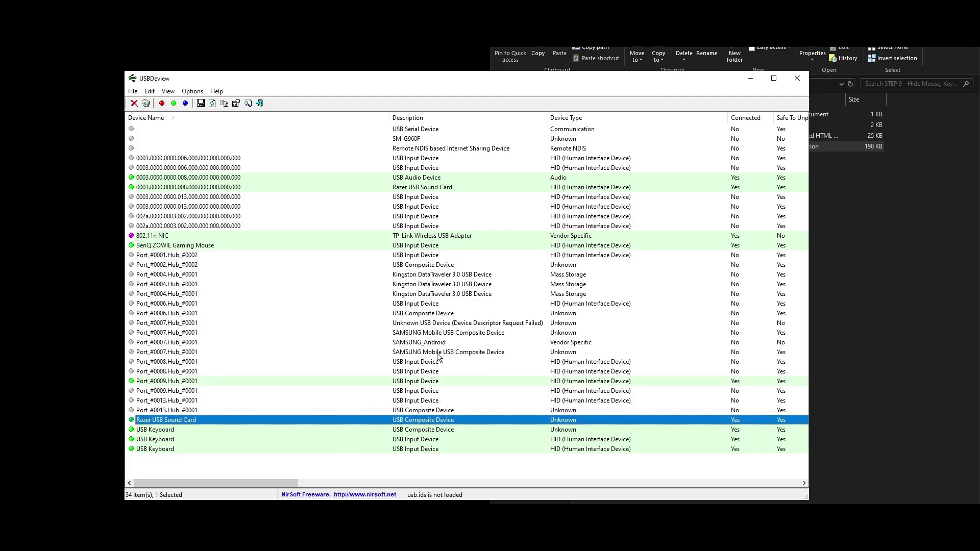
click(797, 78)
click(501, 84)
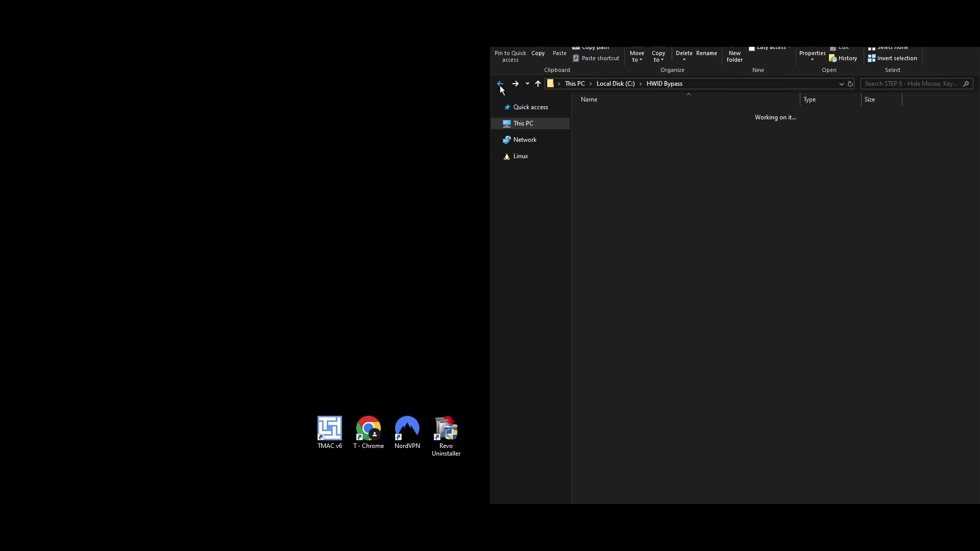
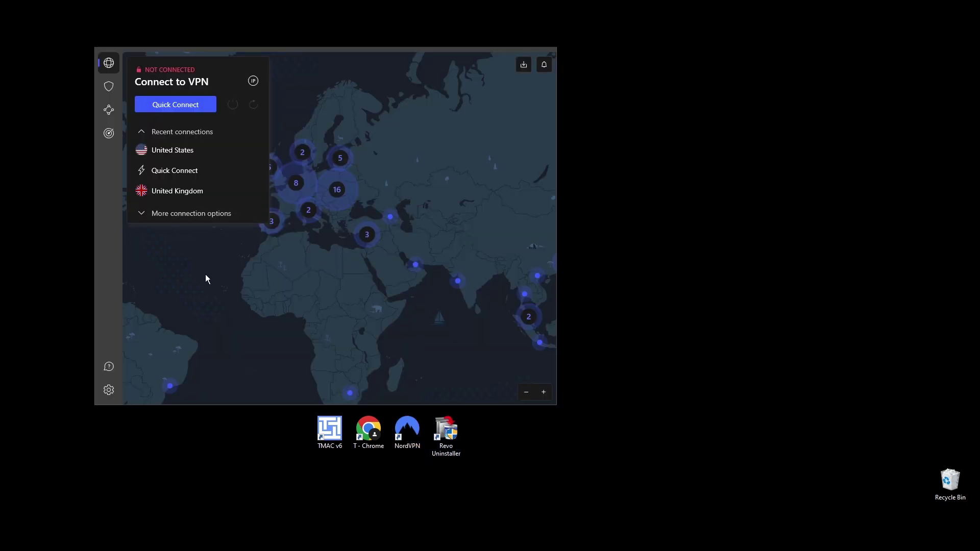
Turn on the Internet Kill Switch in the VPN settings.
click(109, 389)
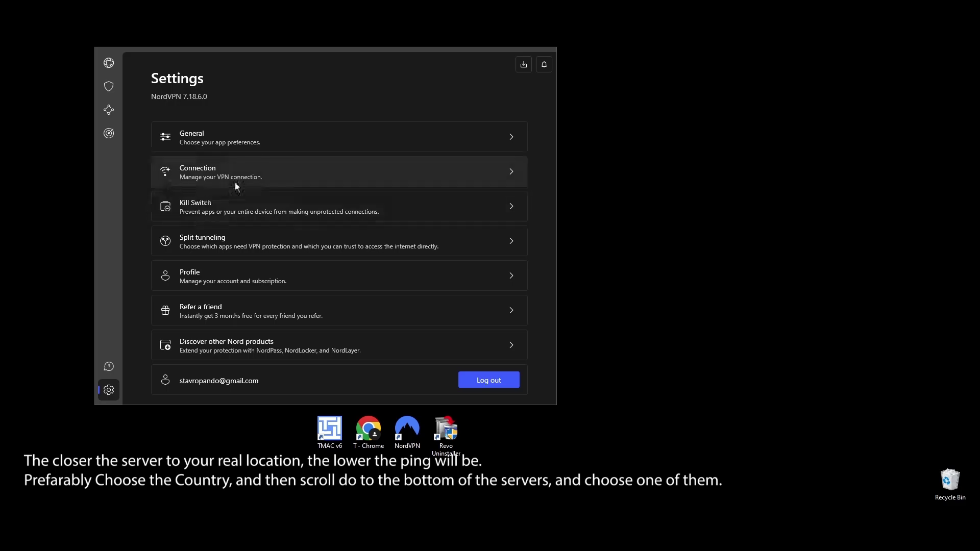
click(234, 214)
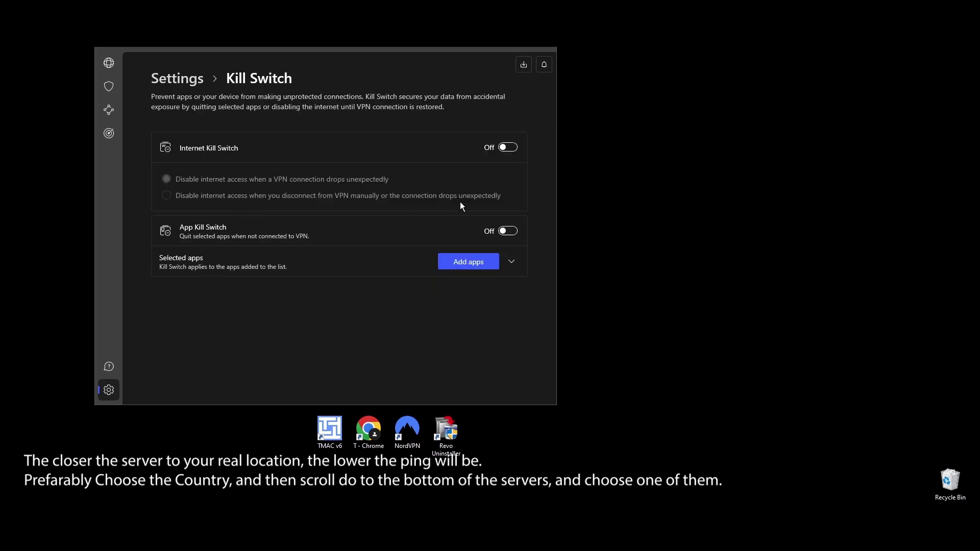
click(509, 147)
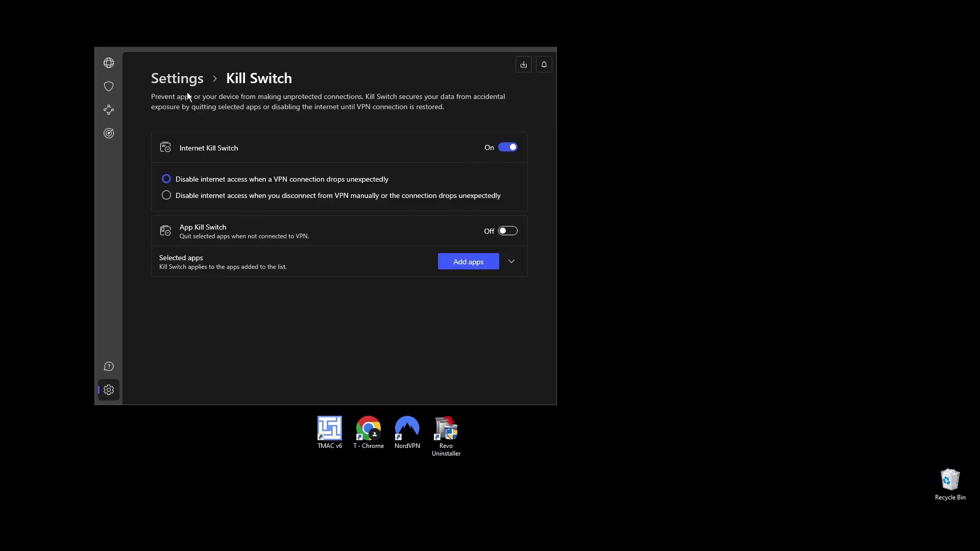
Leave the settings for the VPN map and connect to the recent United States location.
click(176, 79)
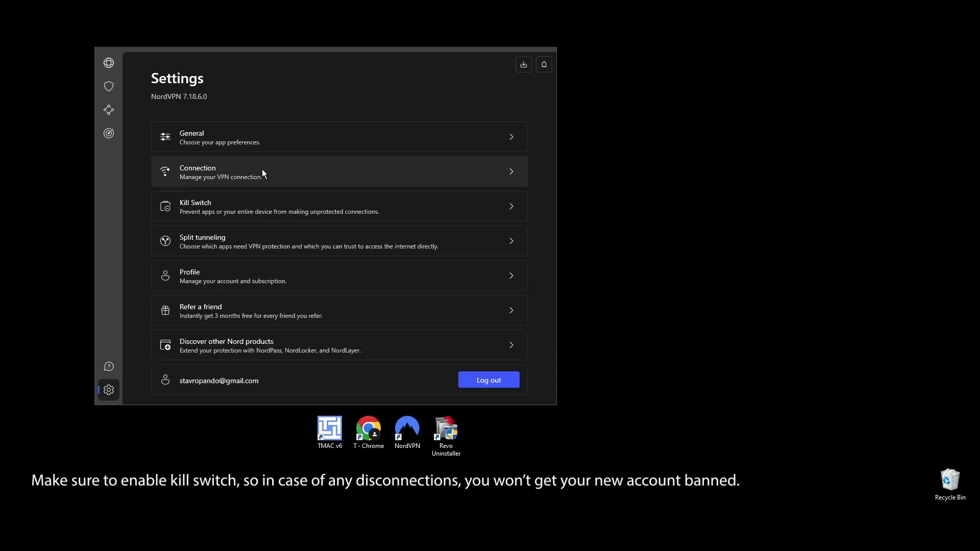
click(109, 62)
click(189, 152)
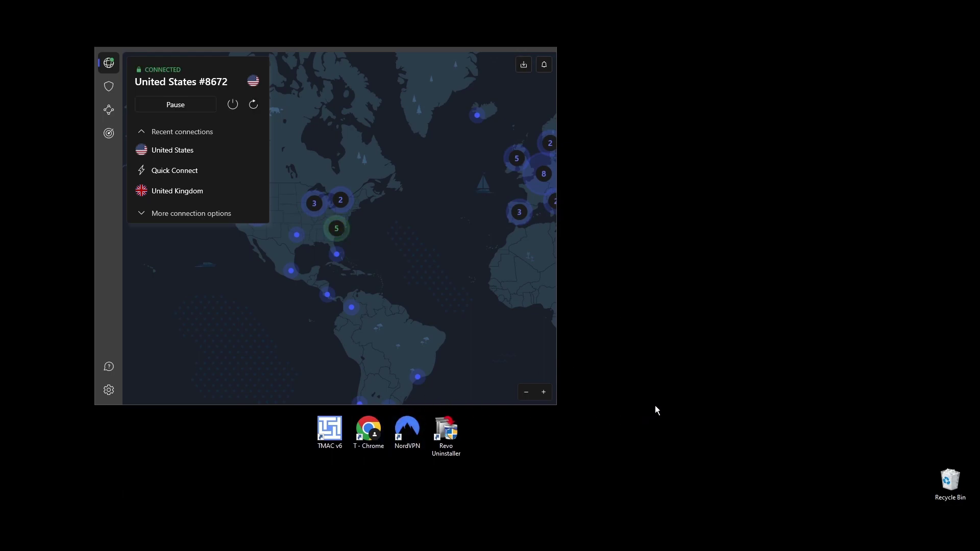
Open Chrome and enter the search text "download the game".
double_click(377, 419)
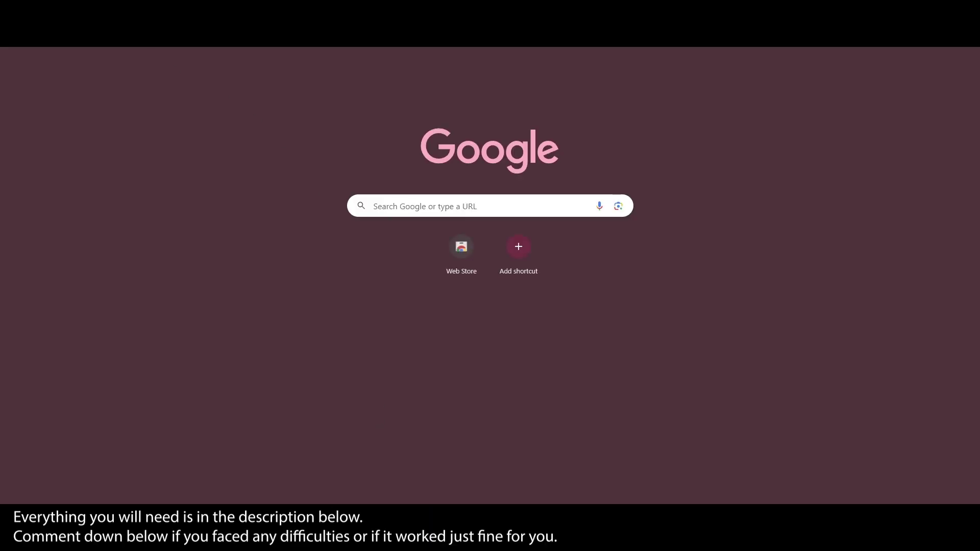
text(DOWNL)
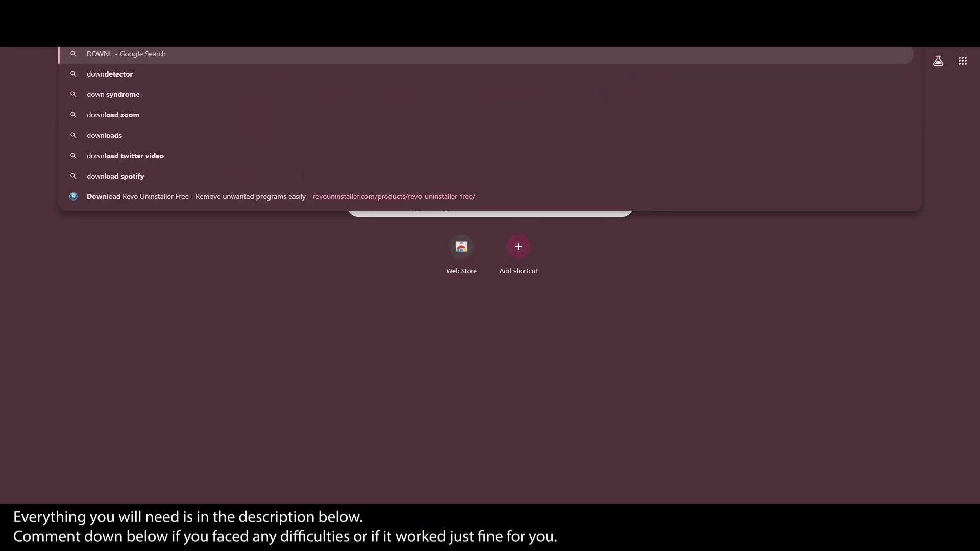
text(oad the game)
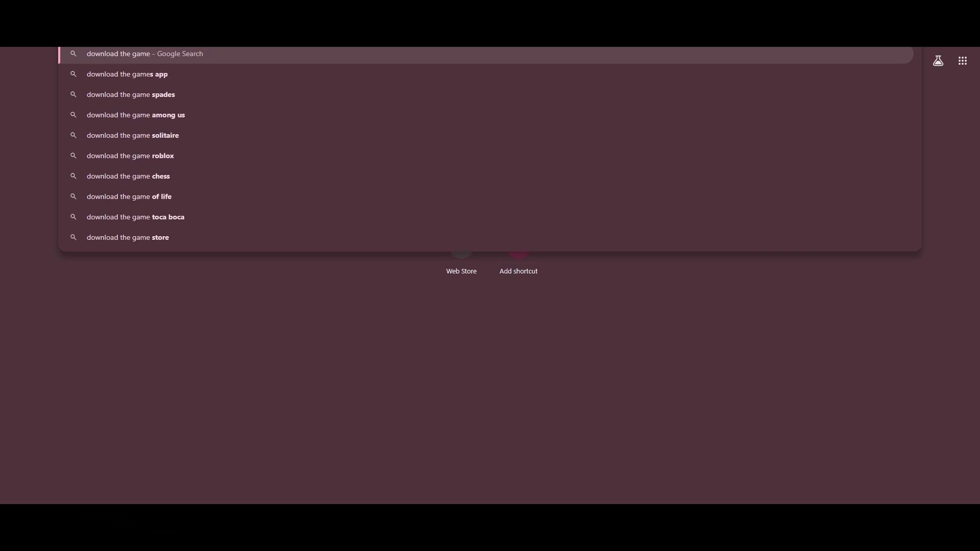